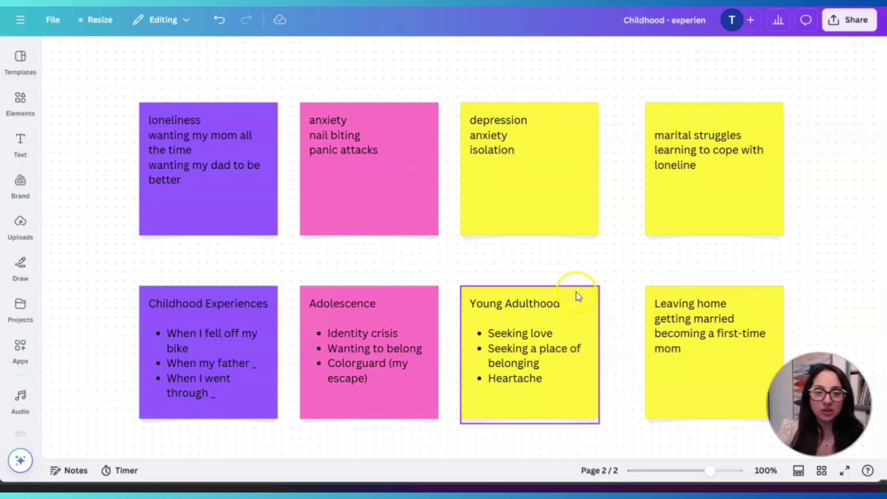
- Sort all eight sticky notes on the whiteboard by color
{"action": "scroll", "coordinate": [686, 319], "scroll_direction": "down", "scroll_amount": 2}
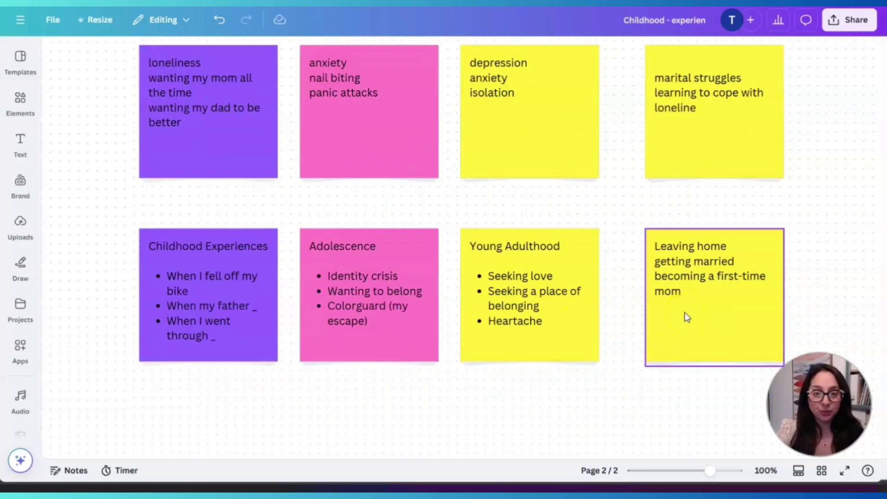
{"action": "scroll", "coordinate": [687, 317], "scroll_direction": "up", "scroll_amount": 2}
{"action": "scroll", "coordinate": [685, 317], "scroll_direction": "down", "scroll_amount": 2}
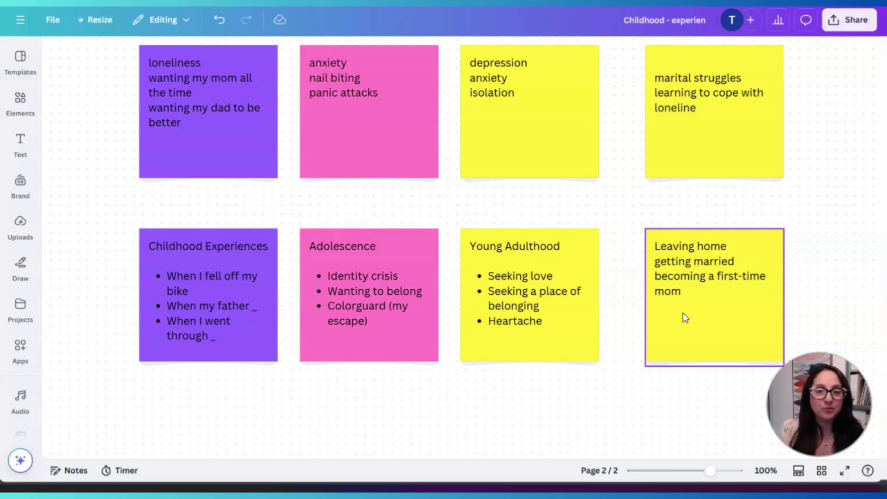
{"action": "left_click", "coordinate": [96, 163]}
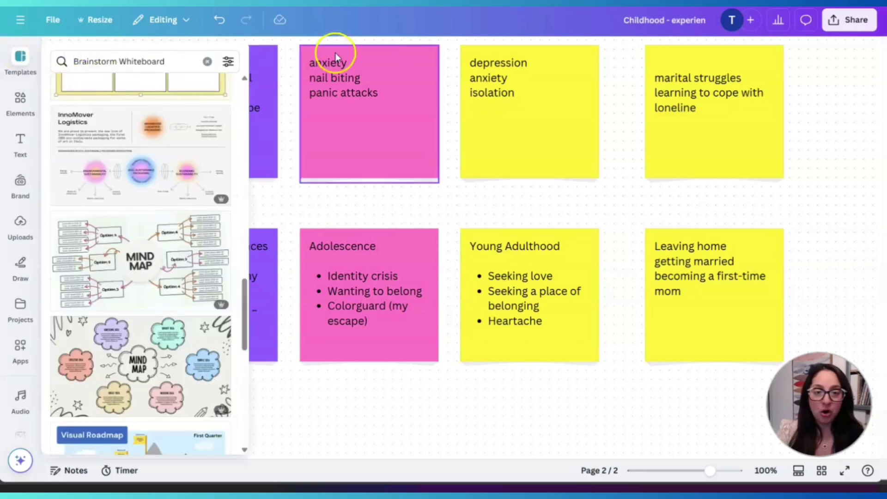
{"action": "left_click_drag", "start_coordinate": [91, 52], "coordinate": [811, 395]}
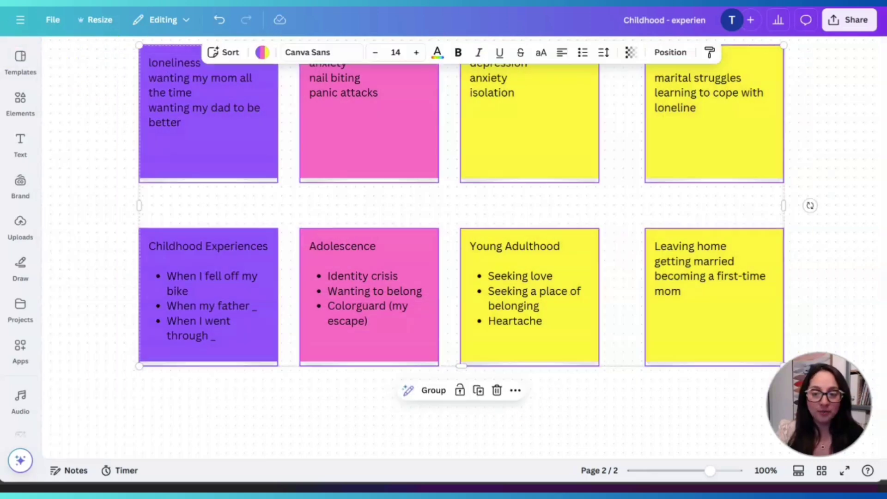
{"action": "left_click", "coordinate": [516, 391]}
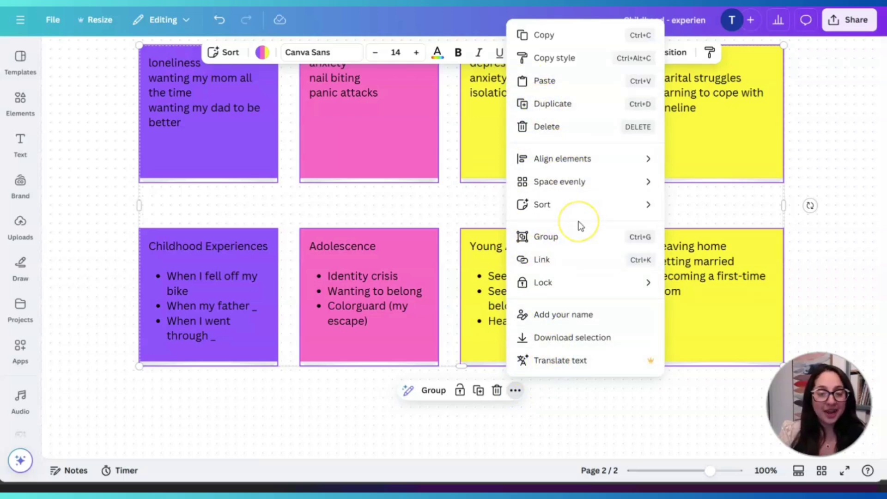
{"action": "mouse_move", "coordinate": [549, 208]}
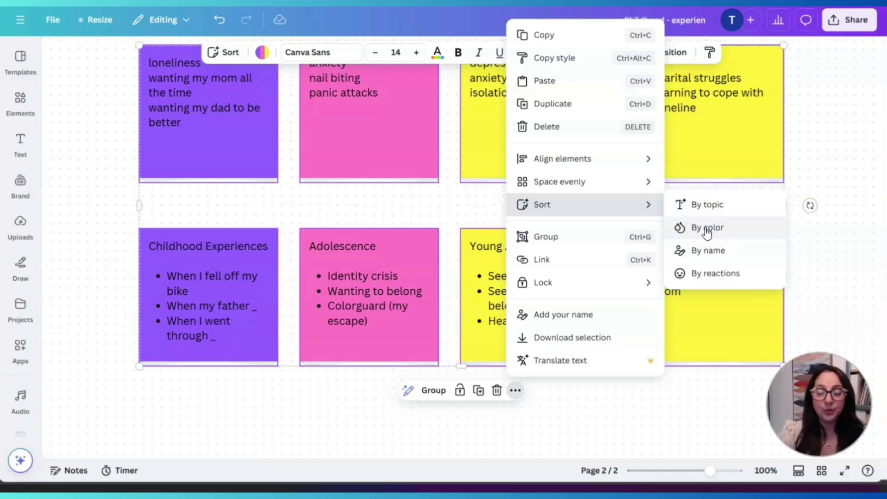
{"action": "left_click", "coordinate": [722, 280]}
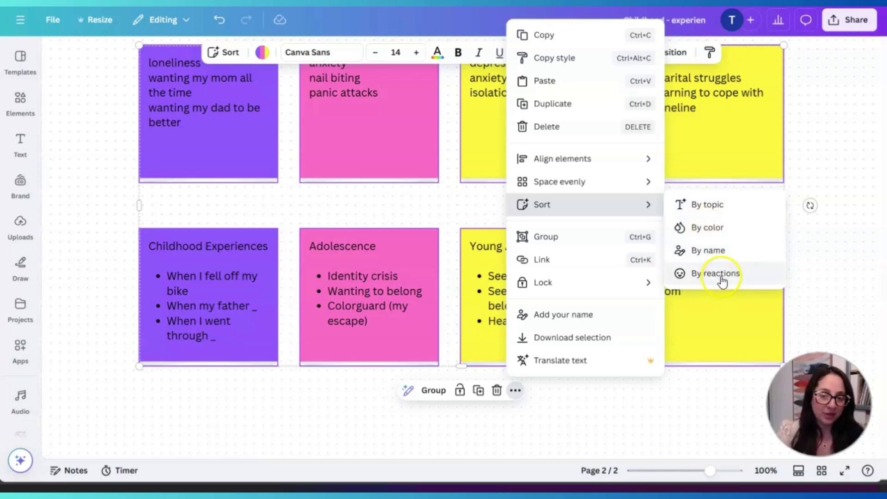
{"action": "left_click", "coordinate": [713, 231]}
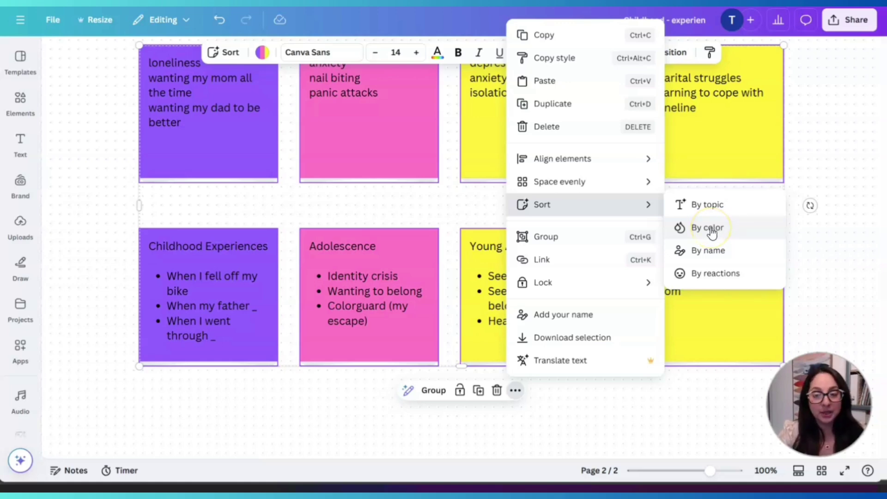
{"action": "left_click", "coordinate": [711, 229]}
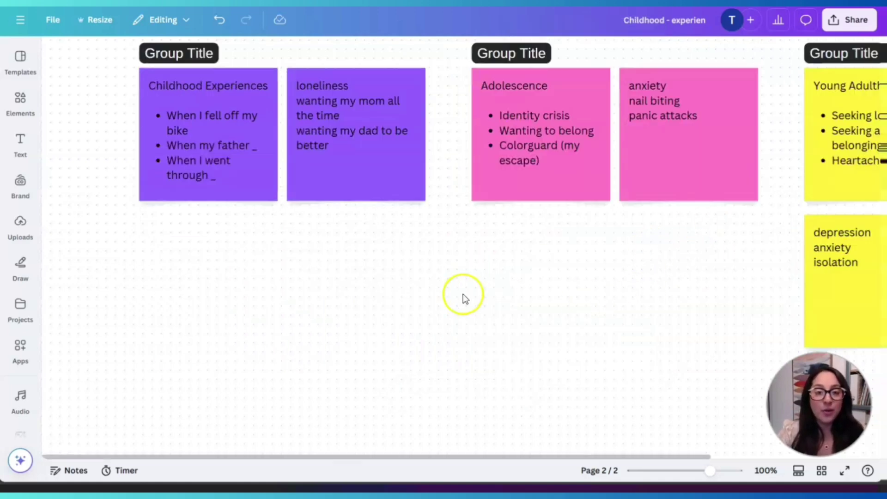
- Rename the purple notes' group title as "Chapter 1-3"
{"action": "left_click_drag", "start_coordinate": [354, 453], "coordinate": [384, 475]}
{"action": "left_click", "coordinate": [154, 53]}
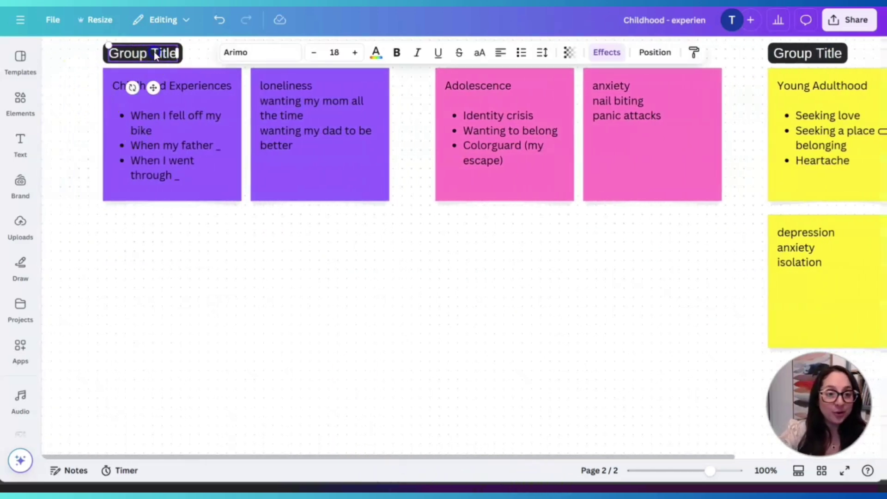
{"action": "left_click", "coordinate": [155, 53]}
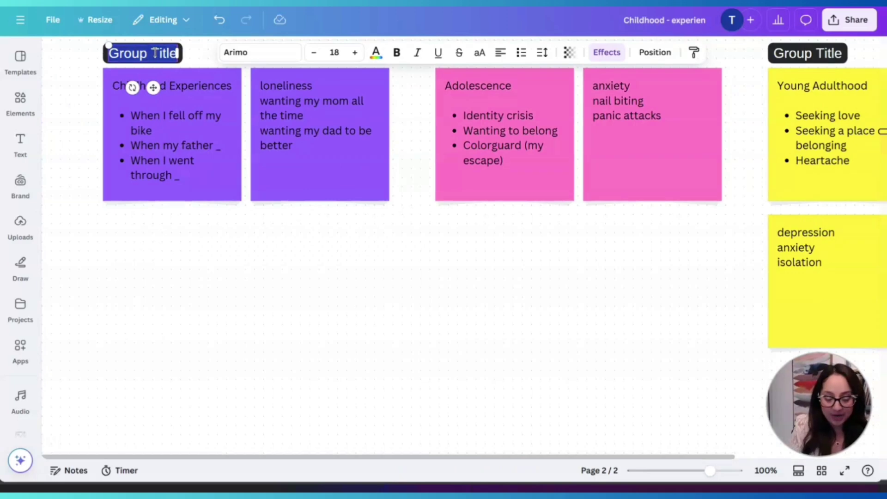
{"action": "key", "text": "BackSpace"}
{"action": "type", "text": "Chi"}
{"action": "key", "text": "BackSpace"}
{"action": "key", "text": "BackSpace"}
{"action": "key", "text": "BackSpace"}
{"action": "type", "text": "CHap"}
{"action": "key", "text": "BackSpace"}
{"action": "key", "text": "BackSpace"}
{"action": "key", "text": "BackSpace"}
{"action": "type", "text": "hapter 1-3"}
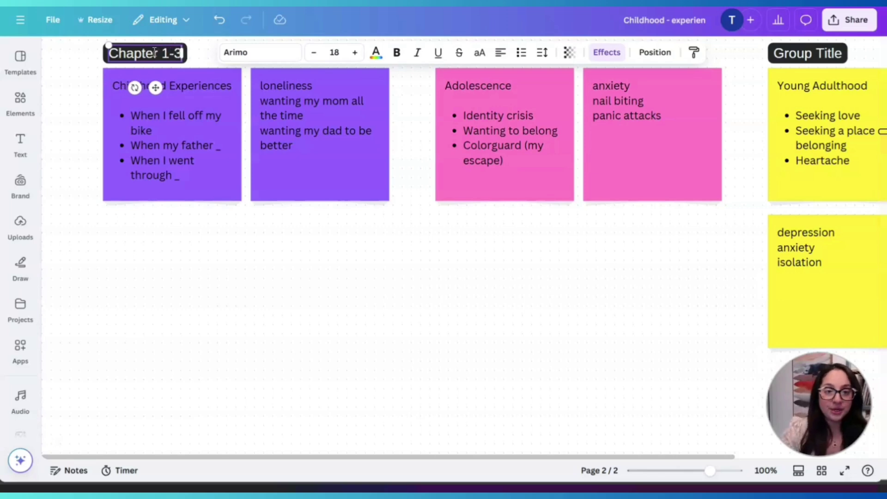
{"action": "left_click", "coordinate": [421, 143]}
- Rename the pink group's title as "Chapter 4-6" and the yellow group's title as "Chapter 7-10"
{"action": "scroll", "coordinate": [473, 79], "scroll_direction": "up", "scroll_amount": 3}
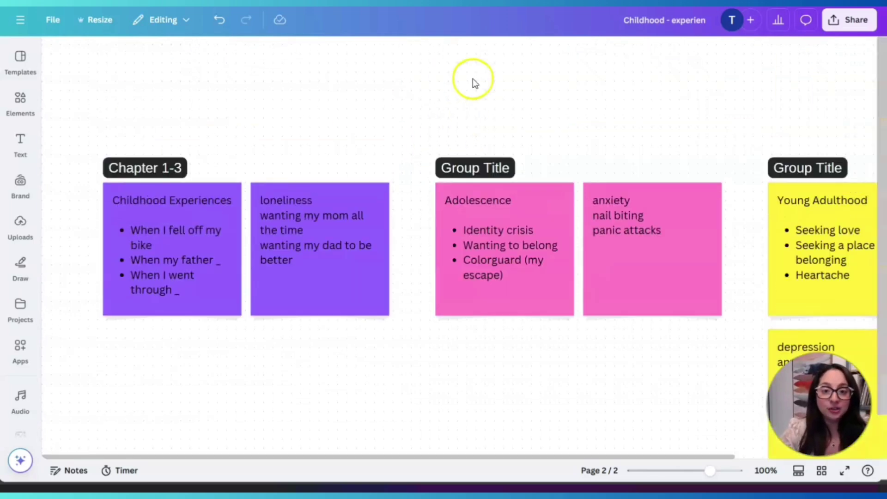
{"action": "double_click", "coordinate": [481, 175]}
{"action": "type", "text": "Chapter 4-6"}
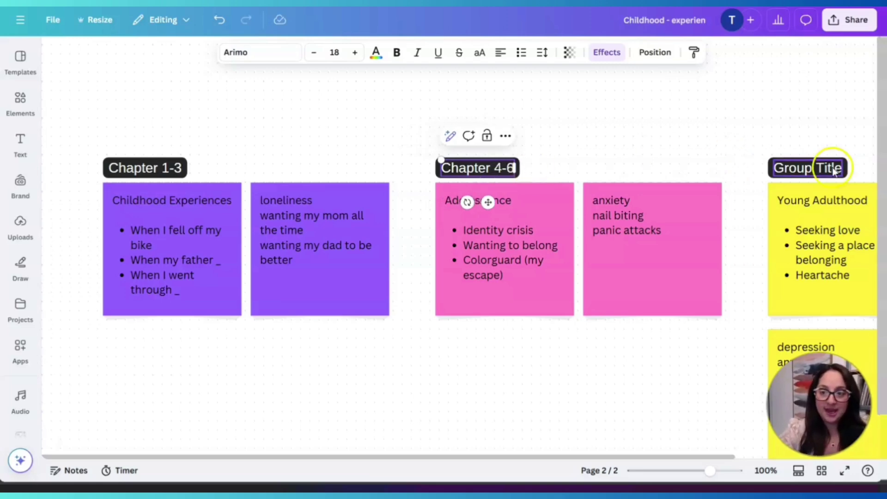
{"action": "left_click", "coordinate": [834, 171]}
{"action": "double_click", "coordinate": [834, 171]}
{"action": "type", "text": "Chapter 7-10"}
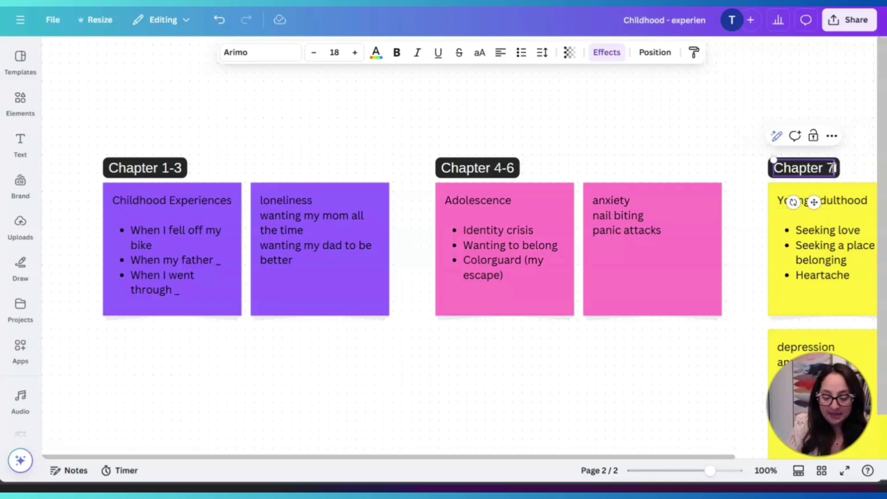
{"action": "left_click", "coordinate": [708, 137]}
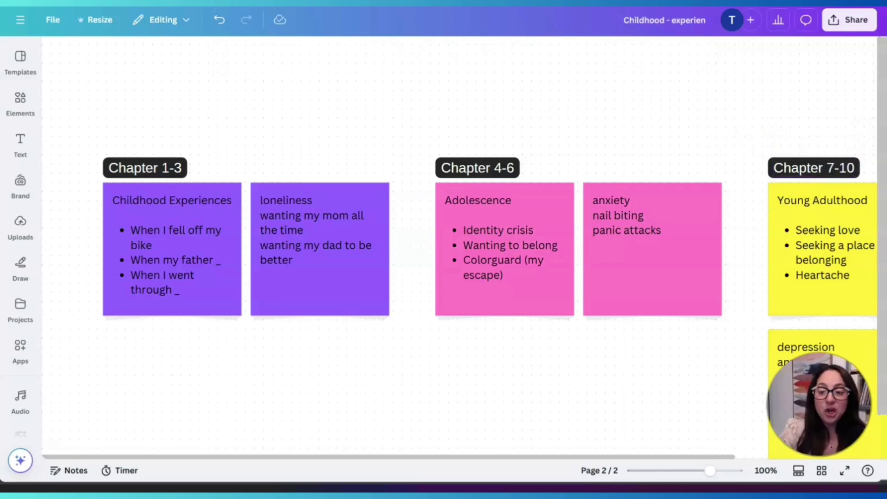
- Add blank purple sticky notes above the loneliness note, to the left of Childhood Experiences, and below that left-hand note
{"action": "left_click", "coordinate": [710, 471]}
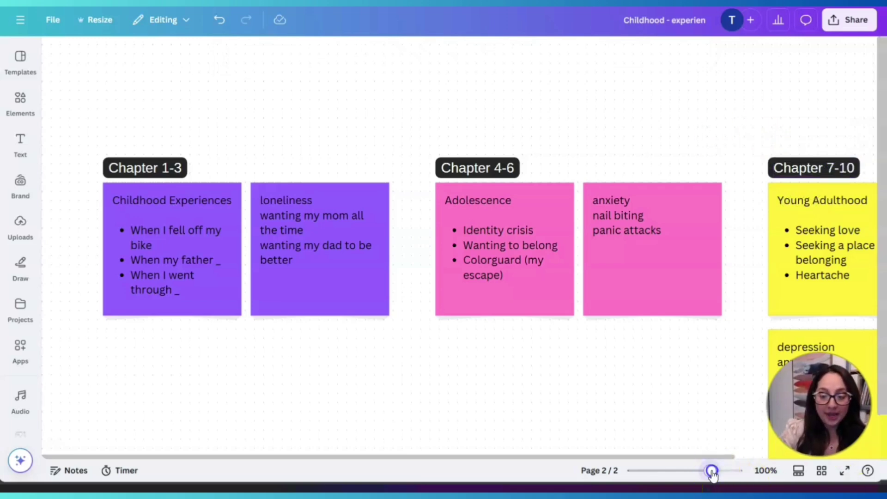
{"action": "mouse_move", "coordinate": [712, 473]}
{"action": "left_mouse_down"}
{"action": "mouse_move", "coordinate": [637, 471]}
{"action": "mouse_move", "coordinate": [699, 470]}
{"action": "left_mouse_up"}
{"action": "left_click", "coordinate": [706, 473]}
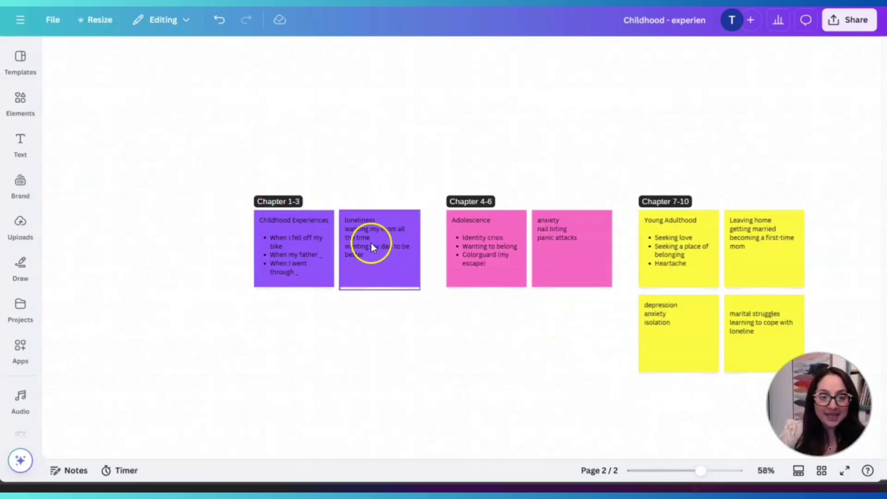
{"action": "left_click", "coordinate": [384, 249]}
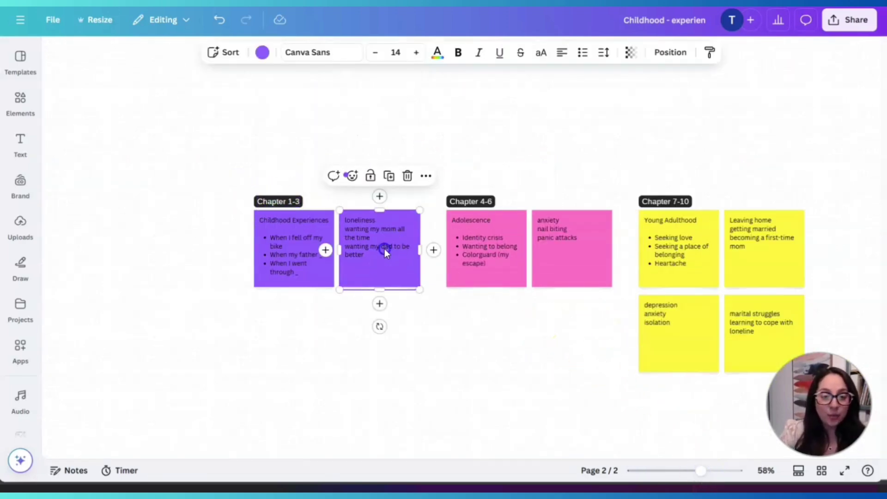
{"action": "left_click", "coordinate": [380, 197]}
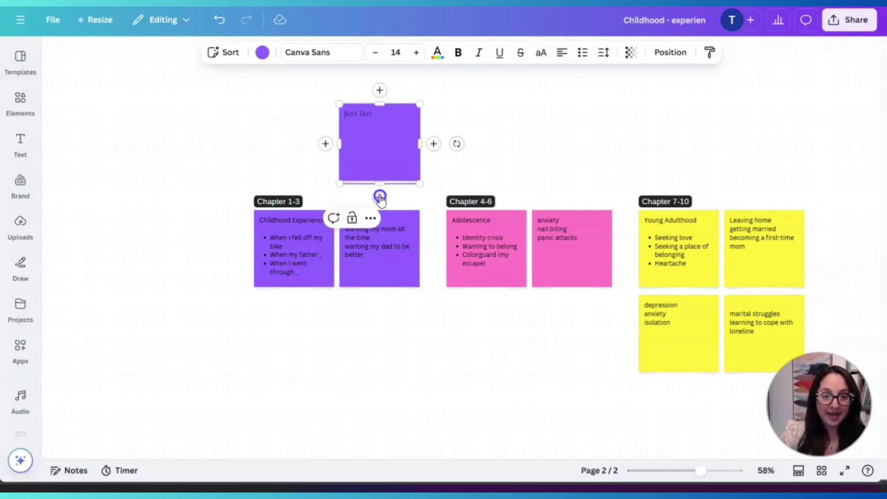
{"action": "left_click", "coordinate": [380, 197]}
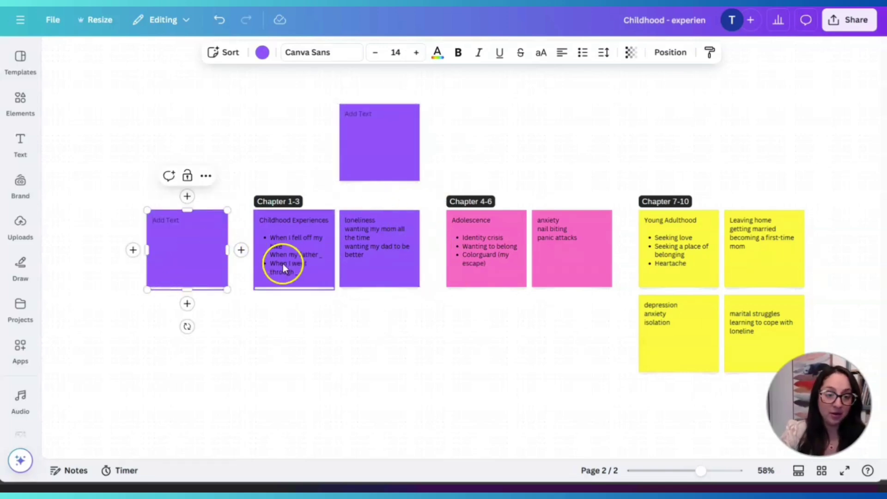
{"action": "left_click", "coordinate": [190, 306]}
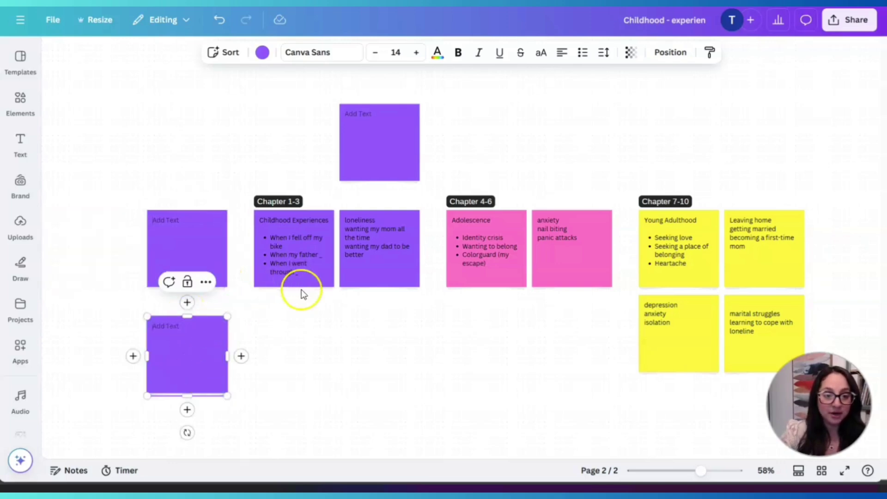
- Add a blank purple sticky note below Childhood Experiences and move it above the leftmost blank note
{"action": "left_click", "coordinate": [295, 280]}
{"action": "left_click", "coordinate": [293, 303]}
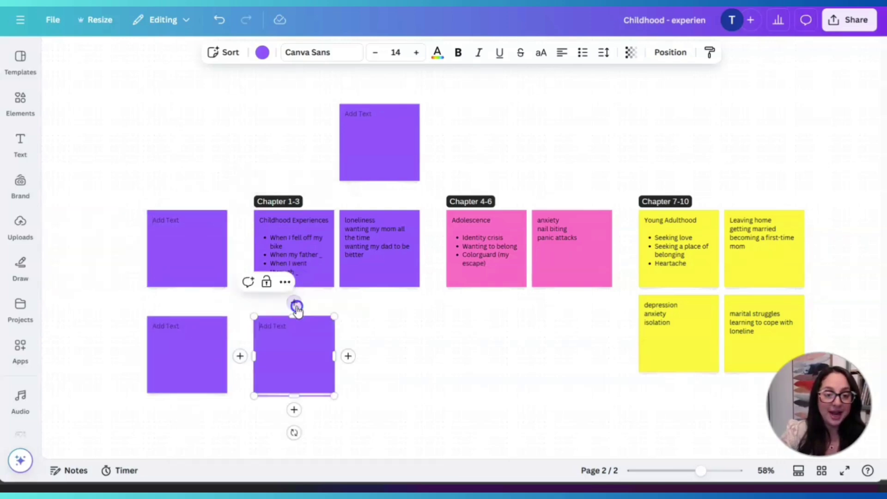
{"action": "left_click_drag", "start_coordinate": [308, 348], "coordinate": [193, 130]}
{"action": "left_click", "coordinate": [349, 453]}
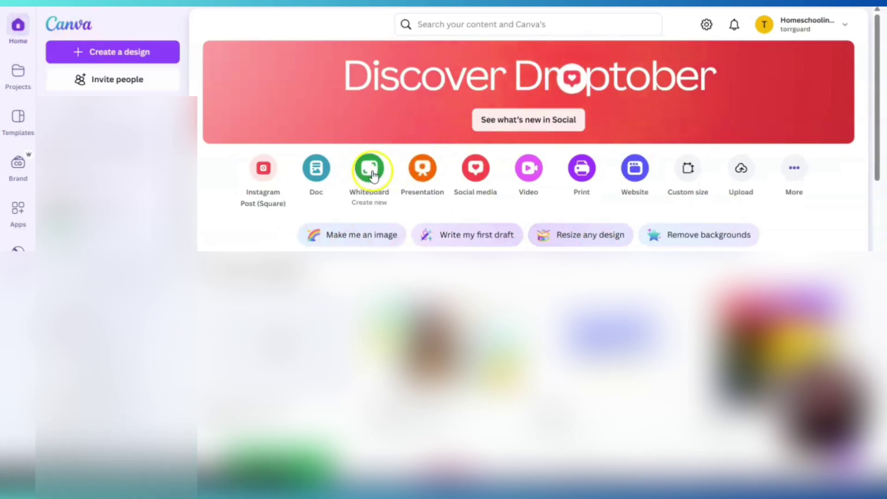
- Create a new blank whiteboard design
{"action": "left_click", "coordinate": [372, 172]}
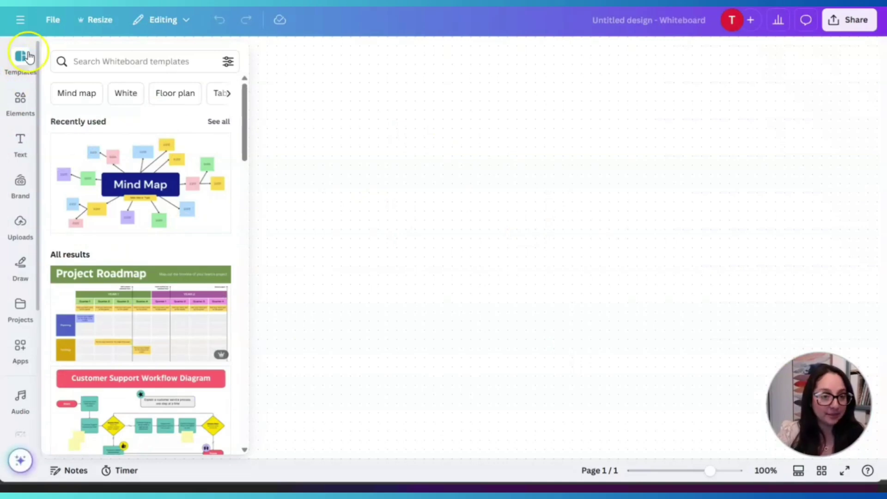
- Look through the whiteboard template categories and designs, and close the template list
{"action": "scroll", "coordinate": [135, 214], "scroll_direction": "down", "scroll_amount": 3}
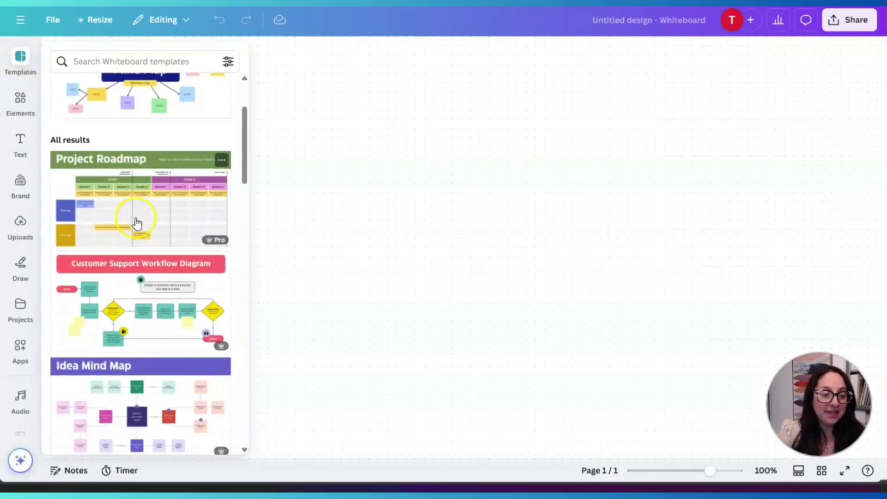
{"action": "scroll", "coordinate": [139, 227], "scroll_direction": "up", "scroll_amount": 3}
{"action": "left_click", "coordinate": [227, 94]}
{"action": "left_click", "coordinate": [228, 95]}
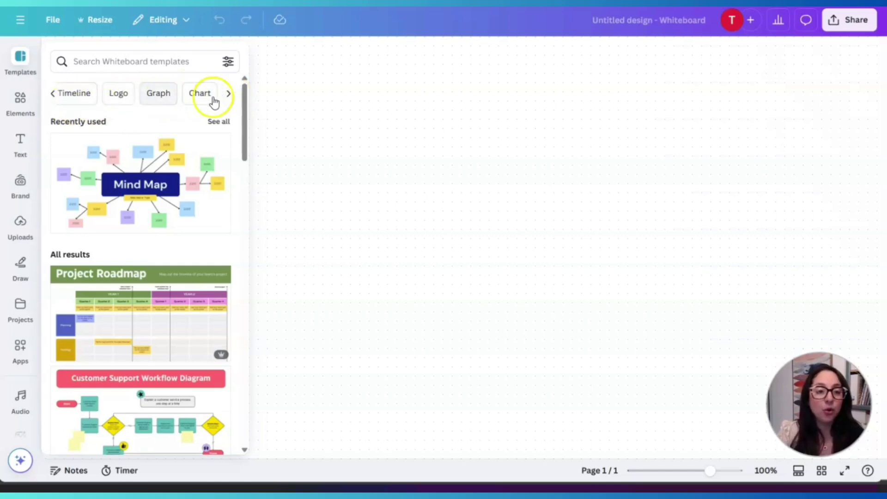
{"action": "left_click", "coordinate": [229, 94]}
{"action": "scroll", "coordinate": [165, 267], "scroll_direction": "down", "scroll_amount": 10}
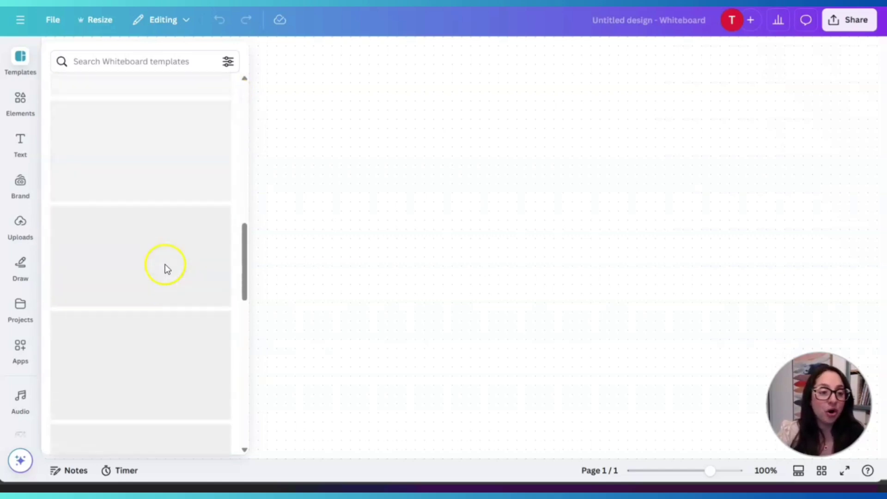
{"action": "left_click_drag", "start_coordinate": [241, 271], "coordinate": [248, 311]}
{"action": "left_click", "coordinate": [253, 351]}
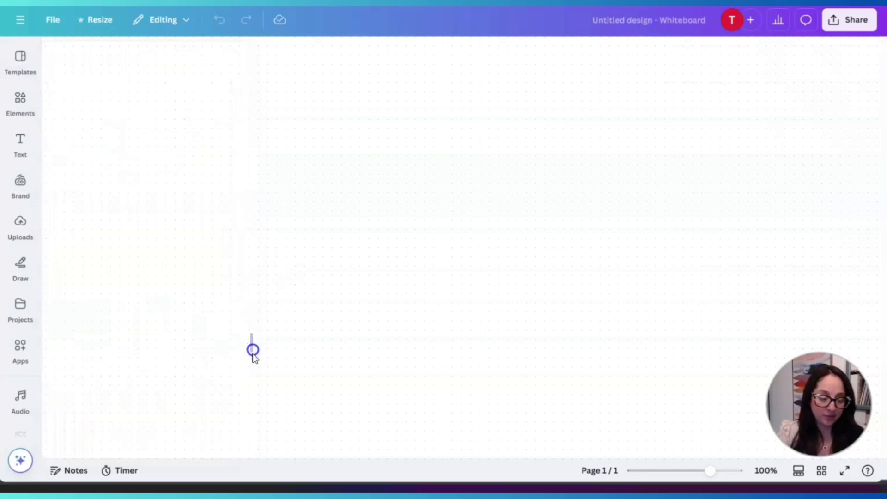
{"action": "left_click", "coordinate": [23, 58]}
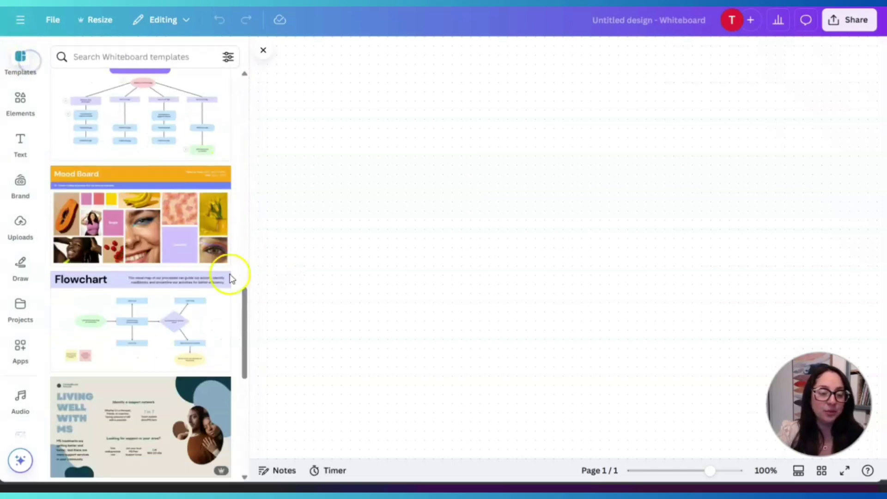
{"action": "left_click_drag", "start_coordinate": [245, 297], "coordinate": [249, 364]}
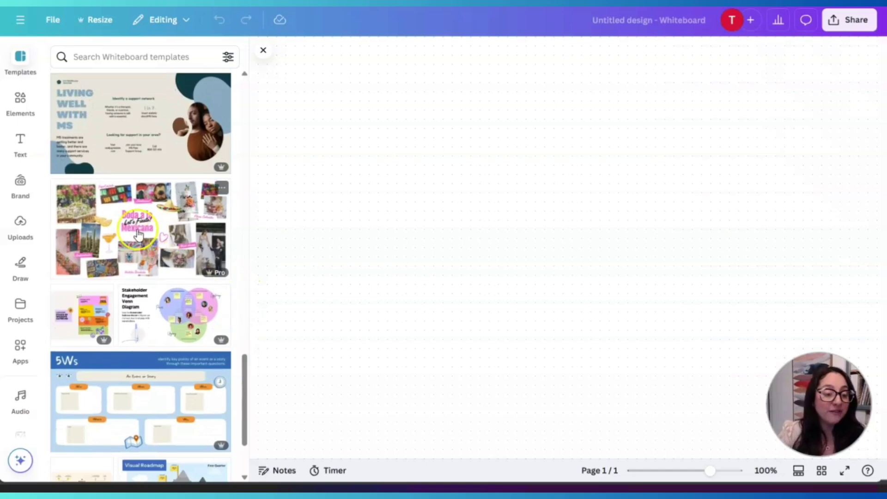
{"action": "left_click", "coordinate": [250, 459]}
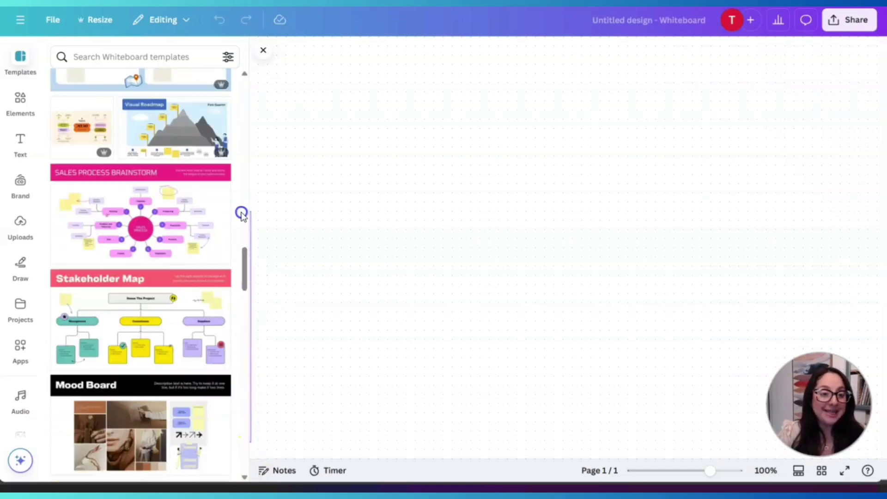
{"action": "left_click_drag", "start_coordinate": [245, 259], "coordinate": [238, 91]}
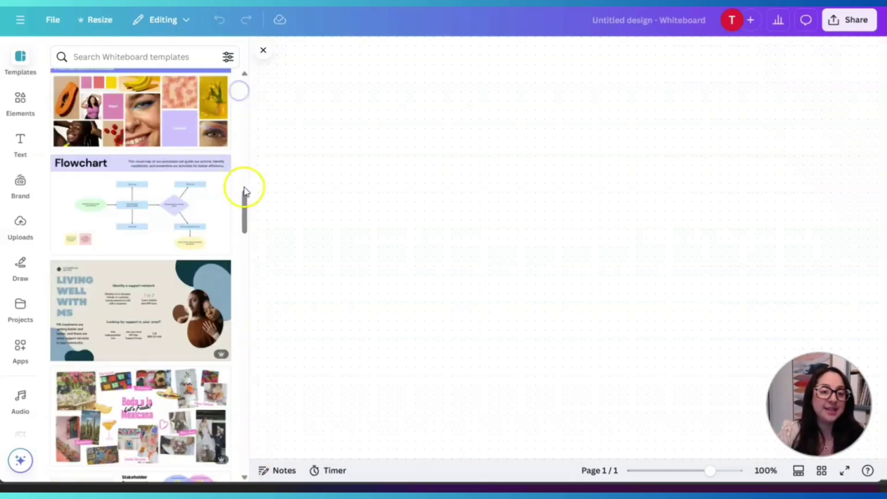
{"action": "left_click", "coordinate": [239, 79]}
{"action": "left_click", "coordinate": [328, 145]}
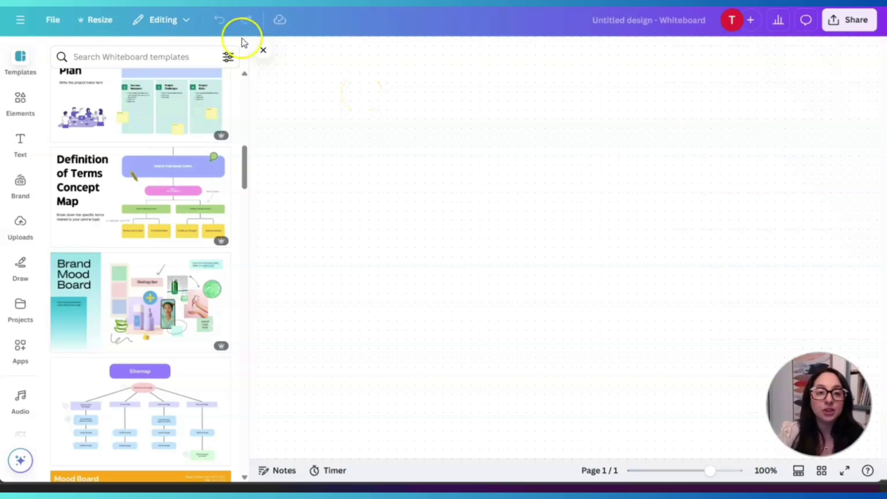
{"action": "left_click", "coordinate": [263, 51]}
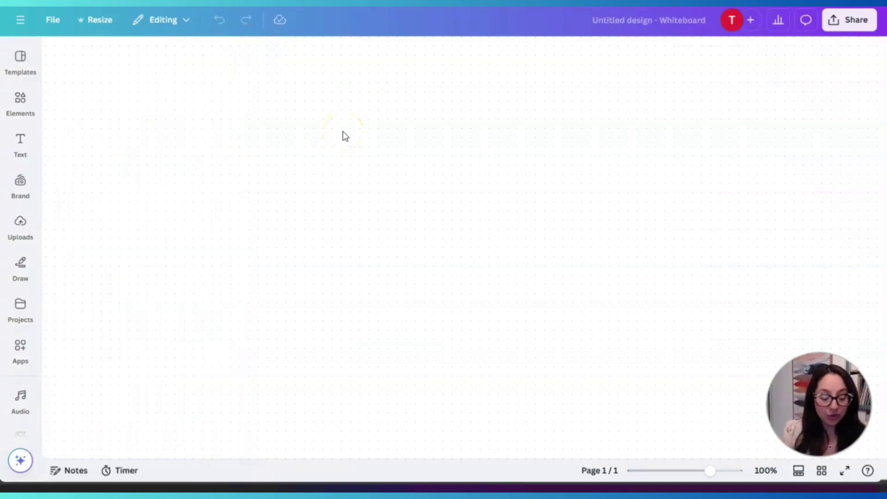
- Add a sticky note to the blank whiteboard and remove the author name from it
{"action": "key", "text": "s"}
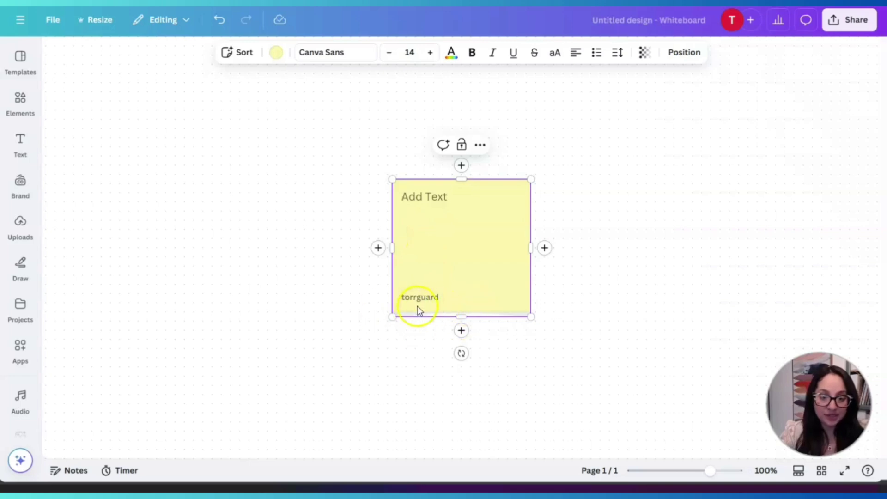
{"action": "left_click", "coordinate": [480, 144]}
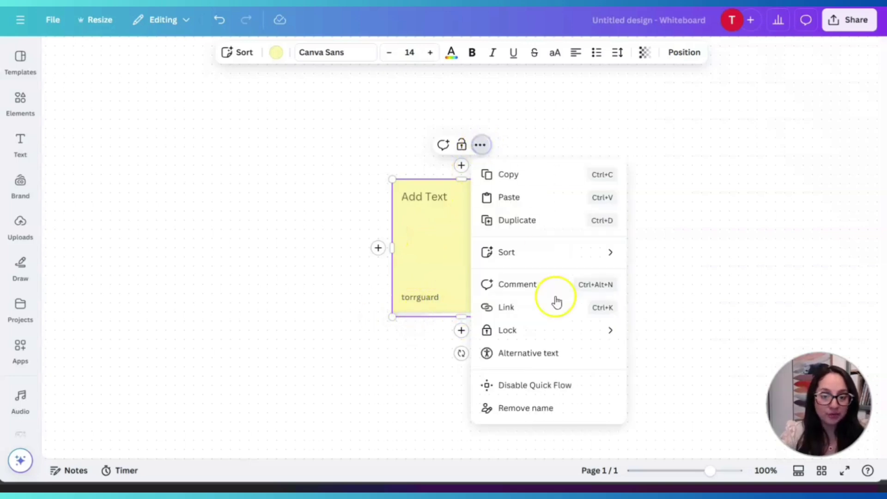
{"action": "left_click", "coordinate": [478, 147]}
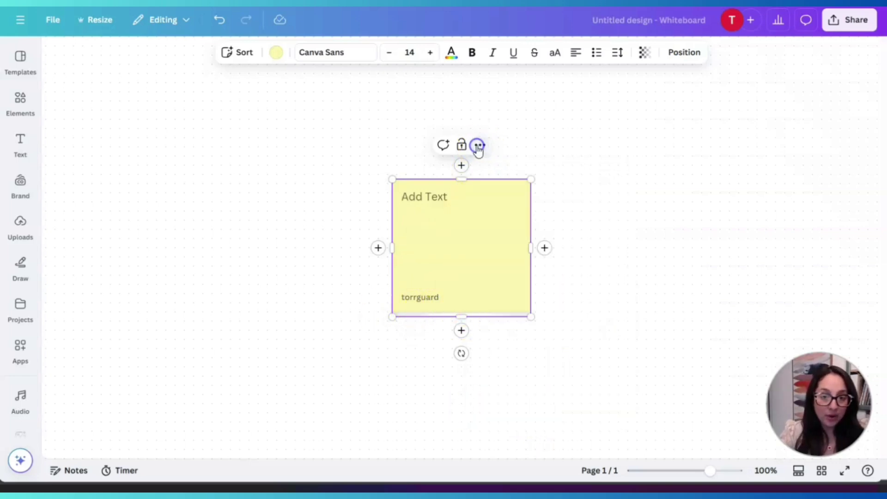
{"action": "left_click", "coordinate": [478, 146]}
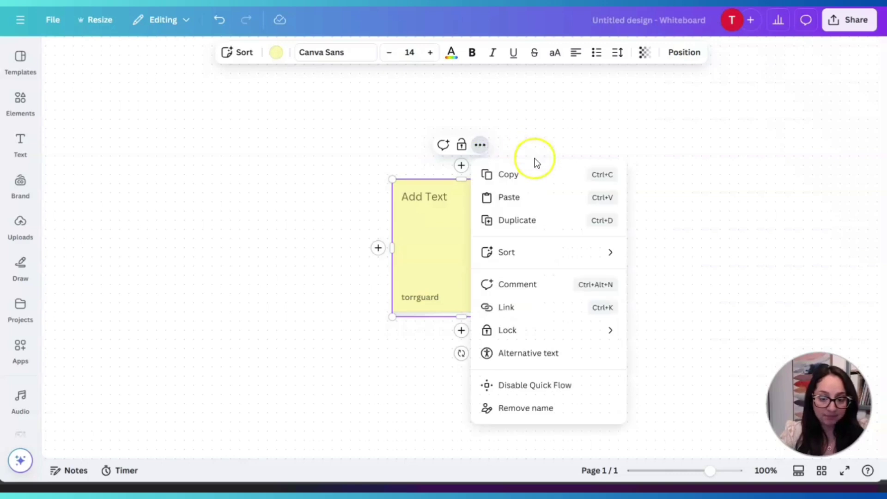
{"action": "left_click", "coordinate": [535, 411]}
{"action": "left_click", "coordinate": [469, 205]}
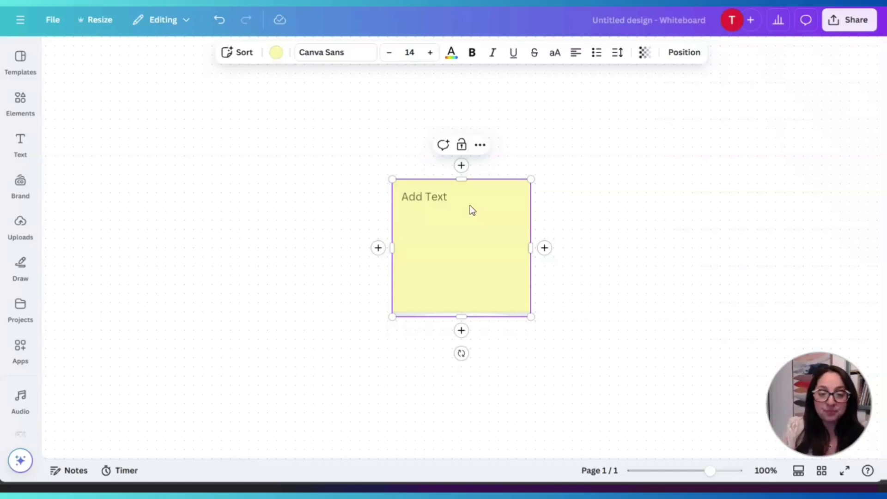
- Write "Depression" on the sticky note and color the note dark blue
{"action": "left_click", "coordinate": [441, 193]}
{"action": "type", "text": "Depression"}
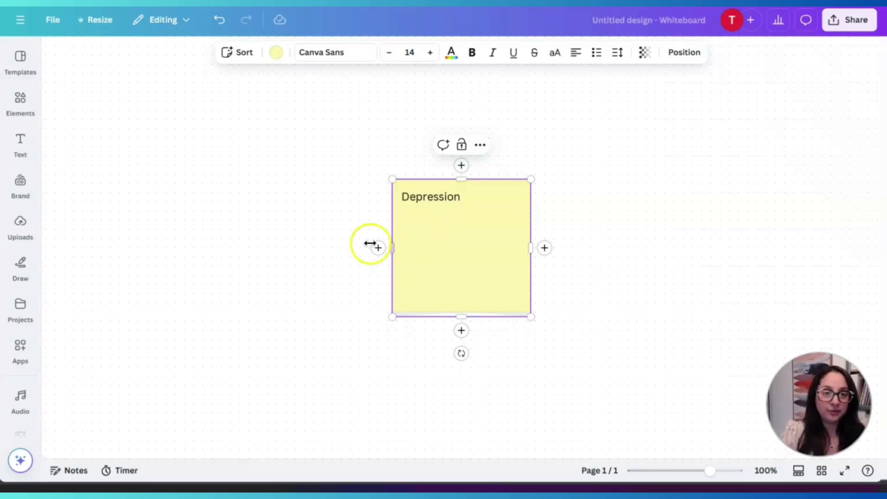
{"action": "left_click", "coordinate": [275, 53]}
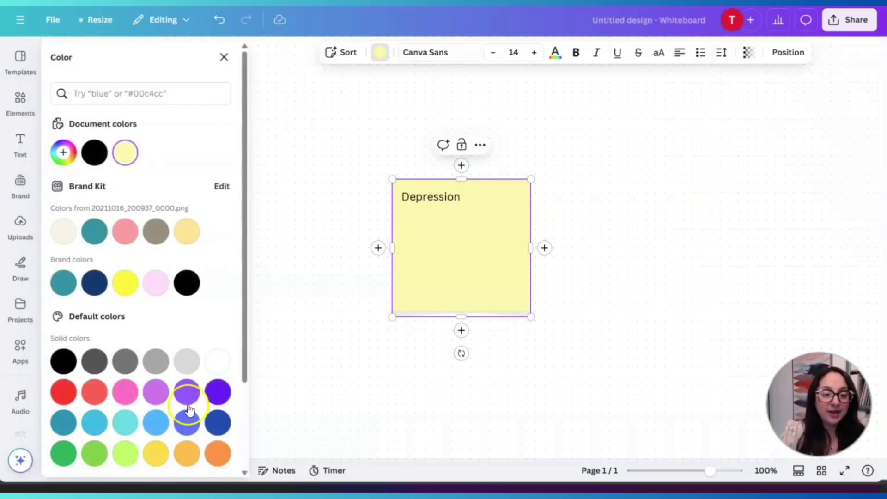
{"action": "left_click", "coordinate": [218, 422]}
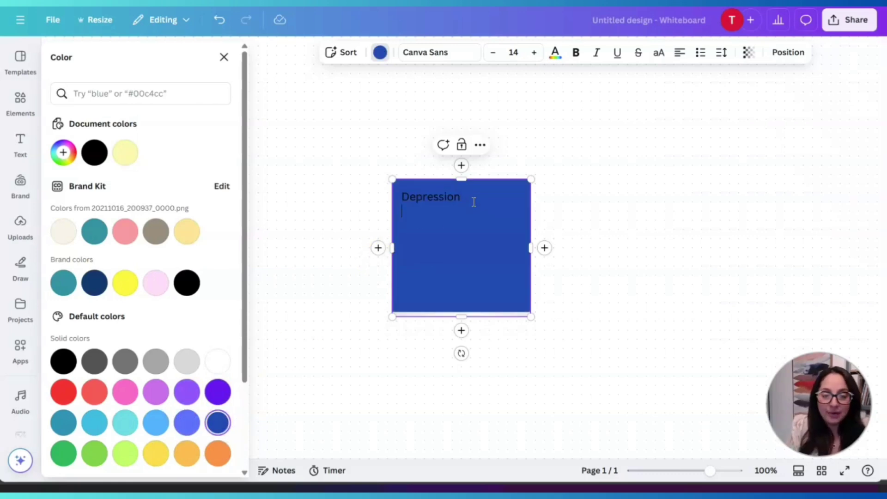
- Add a second line reading "feeling like isolating myself" to the blue Depression note
{"action": "type", "text": "eel"}
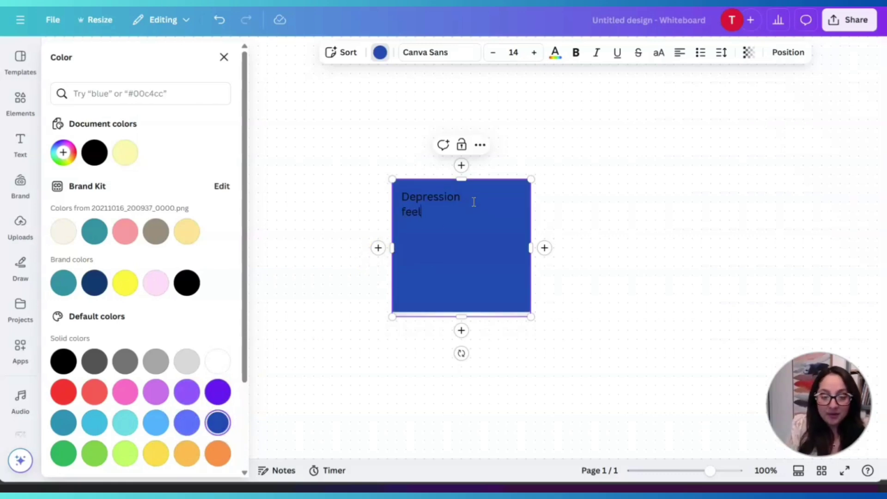
{"action": "type", "text": "ing like is"}
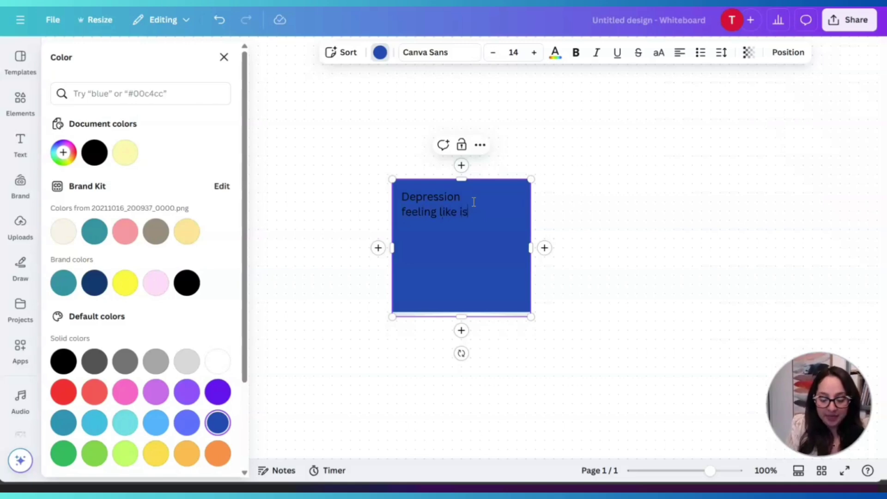
{"action": "type", "text": "olating myself"}
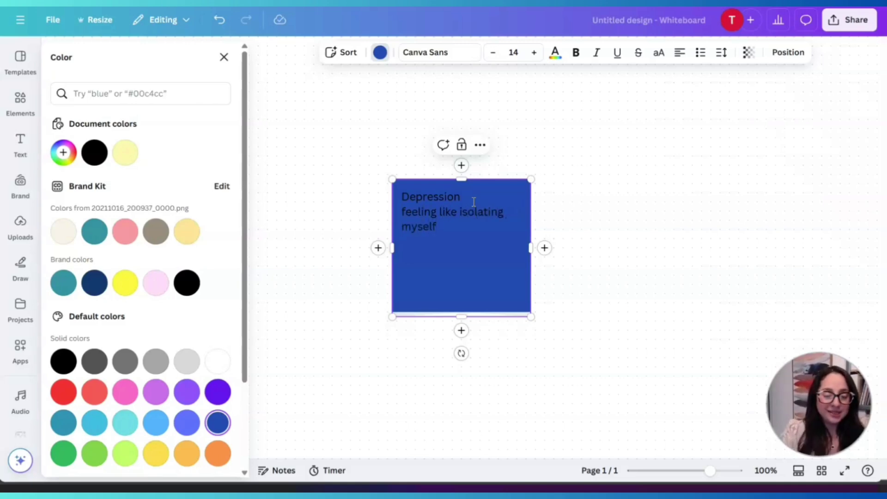
{"action": "left_click", "coordinate": [628, 271]}
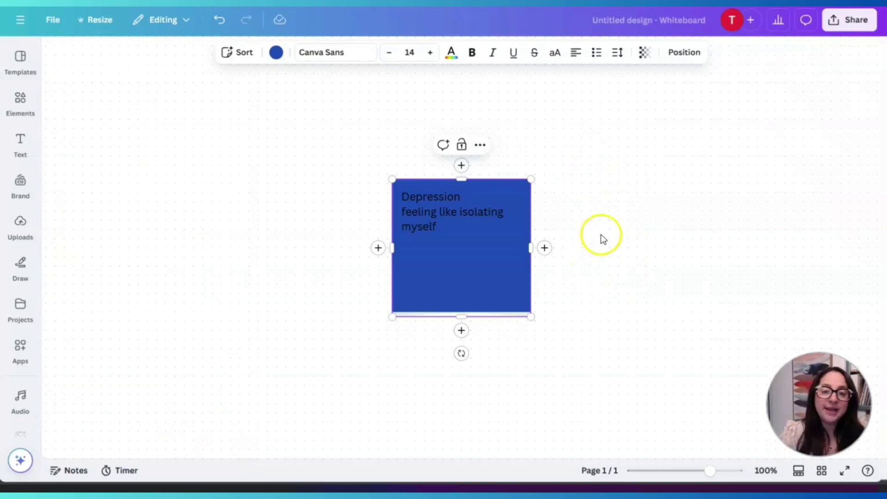
- Add a new yellow sticky note and place it to the right of the blue Depression note
{"action": "left_click", "coordinate": [588, 146]}
{"action": "key", "text": "s"}
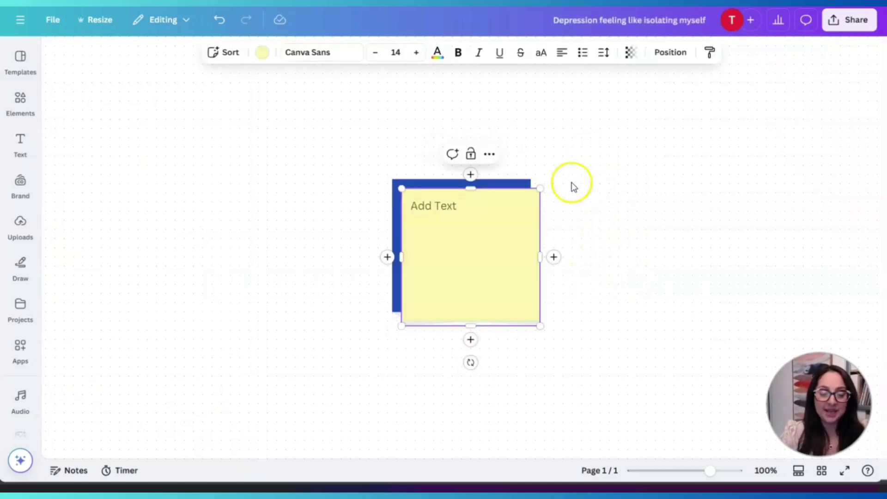
{"action": "left_click_drag", "start_coordinate": [453, 257], "coordinate": [616, 247]}
- Fill the yellow note with the lines "happy", "joyful over my kids", "gratitude for my home" and "marriage"
{"action": "left_click", "coordinate": [611, 202]}
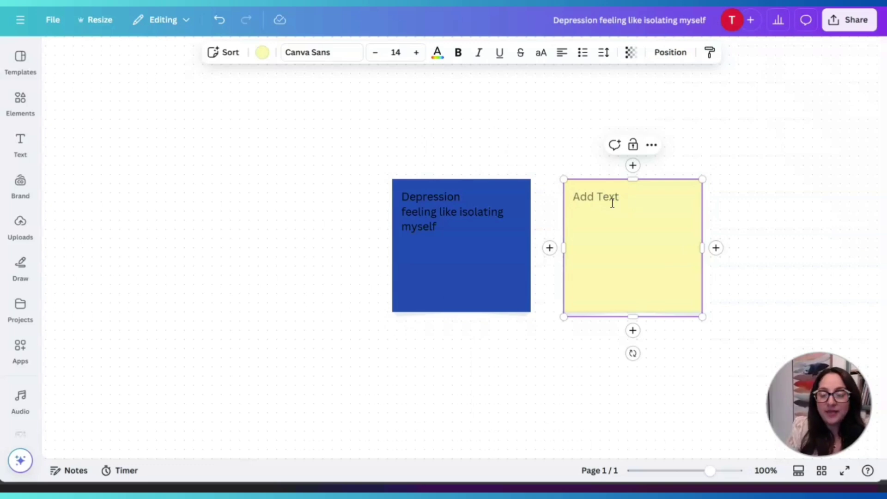
{"action": "type", "text": "h"}
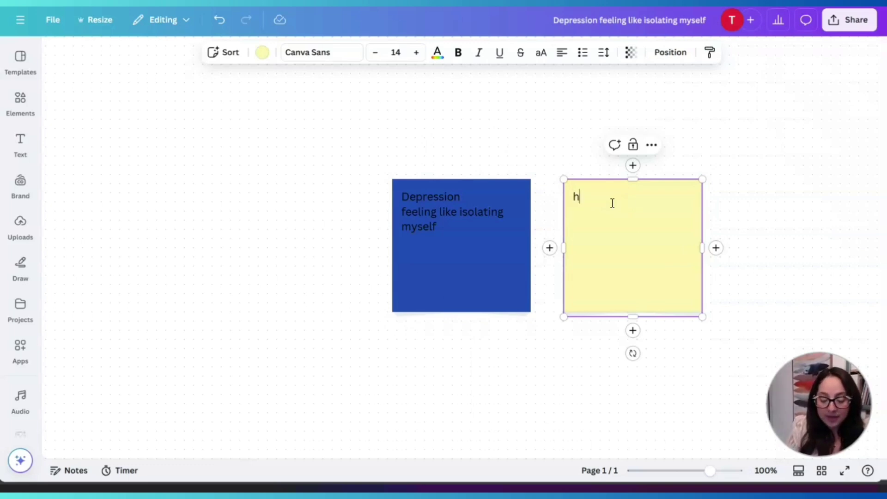
{"action": "type", "text": "appy"}
{"action": "key", "text": "Return"}
{"action": "type", "text": "joyful ove"}
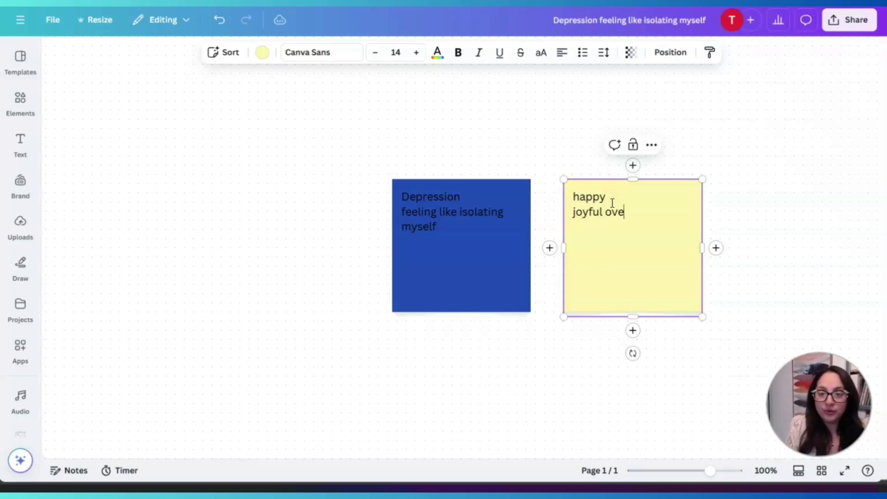
{"action": "type", "text": "r my kids"}
{"action": "key", "text": "Return"}
{"action": "type", "text": "gratitude for "}
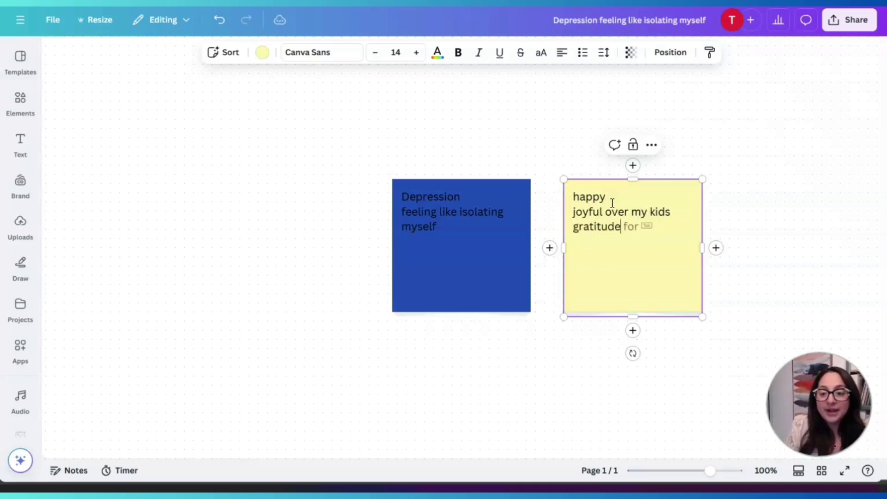
{"action": "type", "text": "my home"}
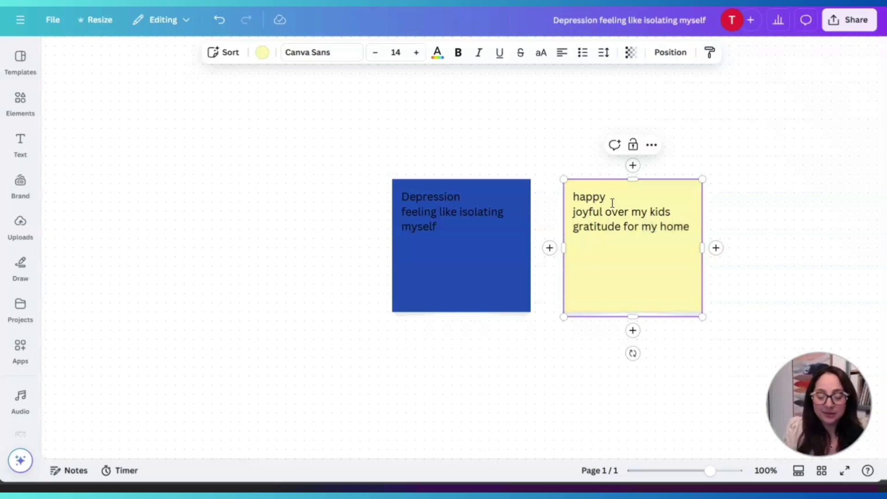
{"action": "key", "text": "Return"}
{"action": "type", "text": "marriage"}
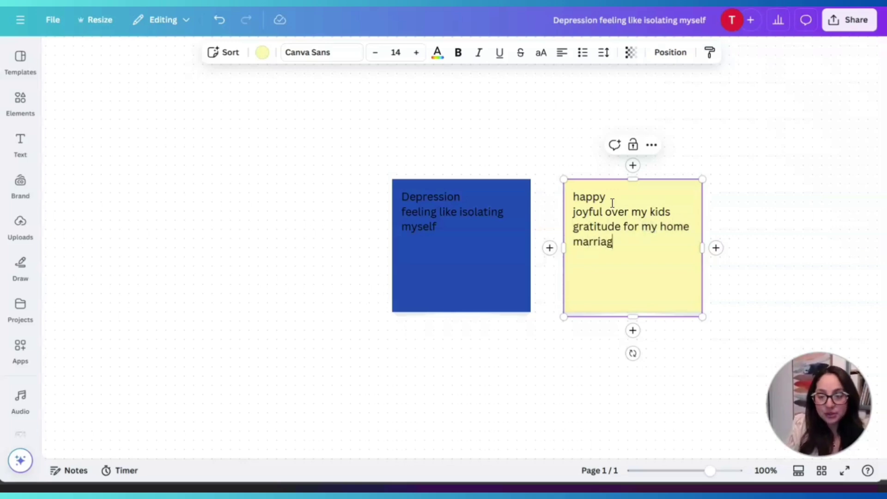
{"action": "left_click", "coordinate": [457, 109]}
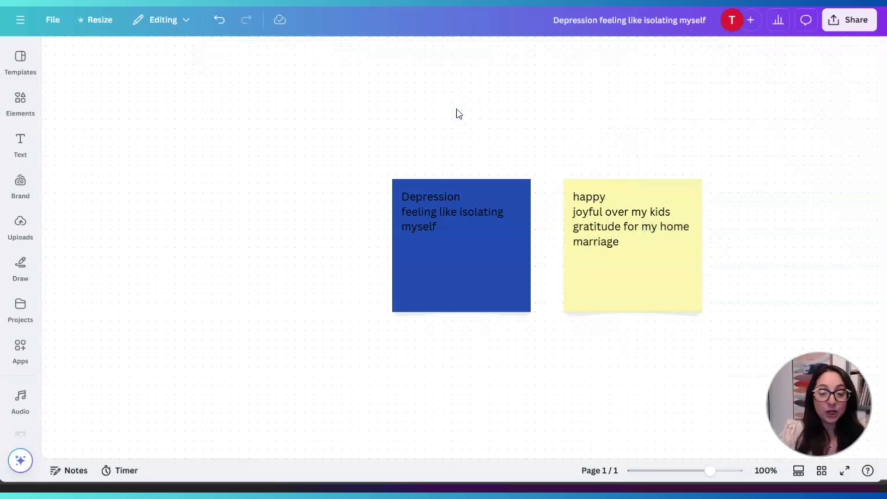
- Add a sticky note up and to the left of the Depression note, reading "feeling proud", "seeking knowledge", "and wisdom" on separate lines
{"action": "key", "text": "s"}
{"action": "left_click_drag", "start_coordinate": [492, 270], "coordinate": [231, 172]}
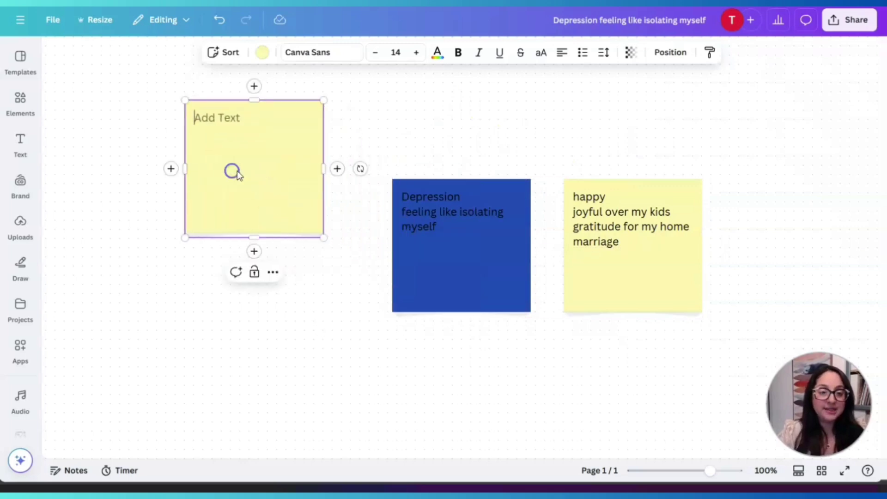
{"action": "left_click", "coordinate": [222, 118]}
{"action": "type", "text": "feeeling"}
{"action": "key", "text": "BackSpace"}
{"action": "key", "text": "BackSpace"}
{"action": "key", "text": "BackSpace"}
{"action": "key", "text": "BackSpace"}
{"action": "key", "text": "BackSpace"}
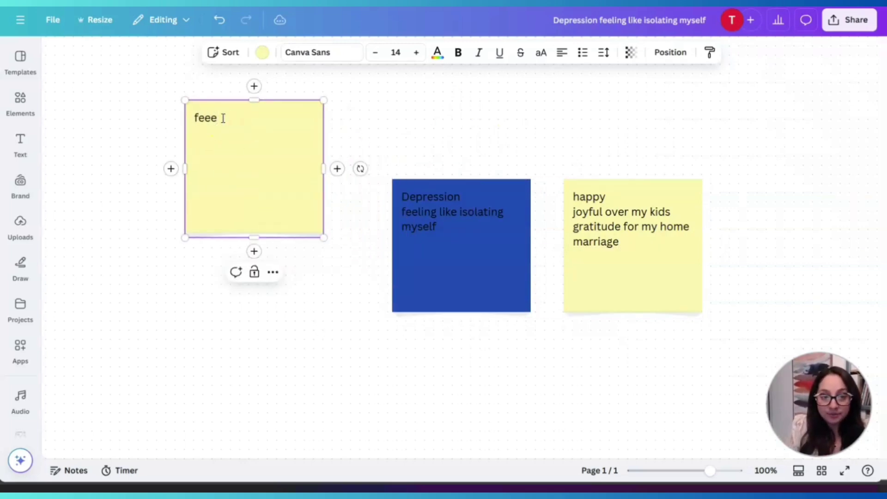
{"action": "type", "text": "ling"}
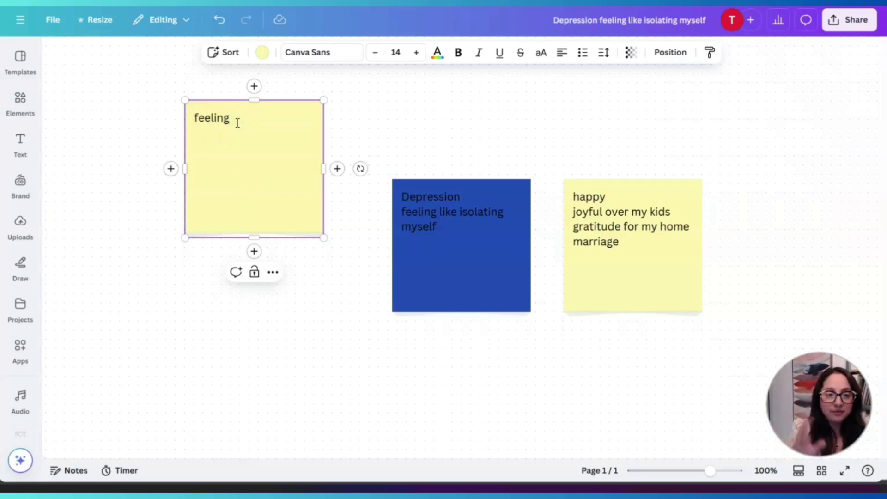
{"action": "type", "text": "proud"}
{"action": "key", "text": "Return"}
{"action": "type", "text": "seeking knowledge"}
{"action": "key", "text": "Return"}
{"action": "type", "text": "and wisdom"}
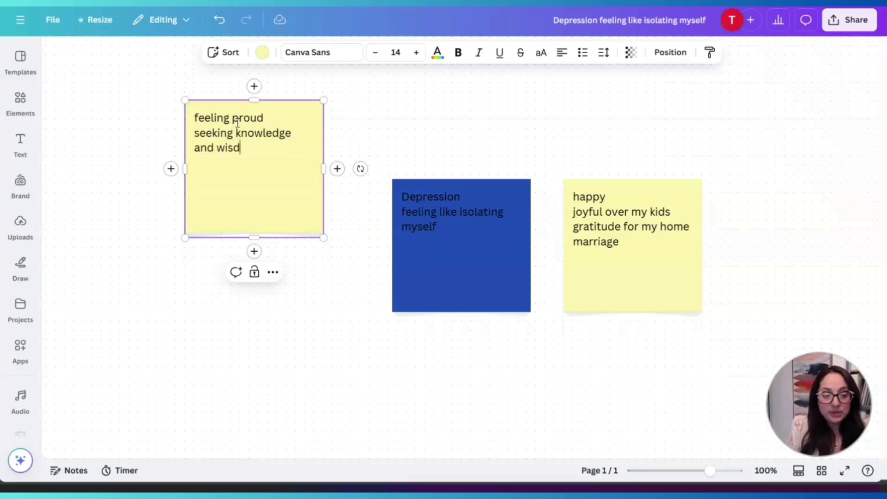
- Change the color of the "feeling proud" note to purple
{"action": "left_click", "coordinate": [262, 52]}
{"action": "scroll", "coordinate": [134, 351], "scroll_direction": "down", "scroll_amount": 2}
{"action": "left_click", "coordinate": [186, 332]}
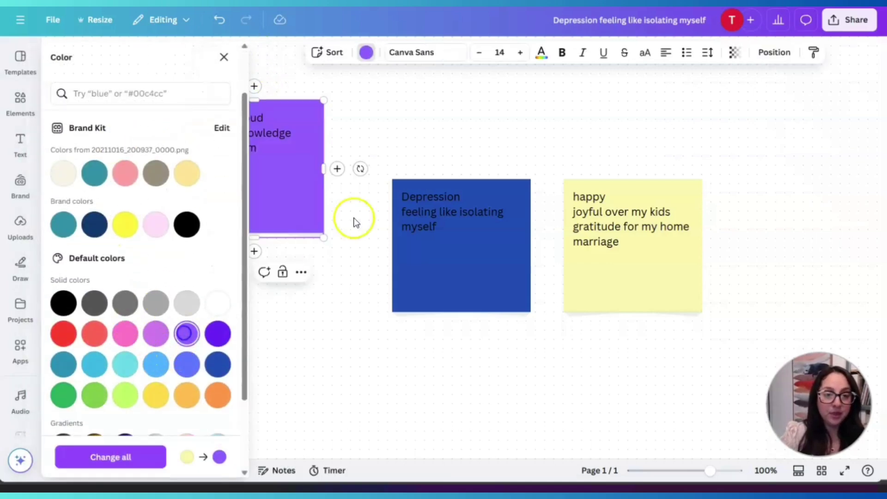
{"action": "left_click", "coordinate": [296, 223]}
- Add a matching purple note to the left of the "feeling proud" note, with the lines "loving life" and "loving myself"
{"action": "left_click", "coordinate": [171, 168]}
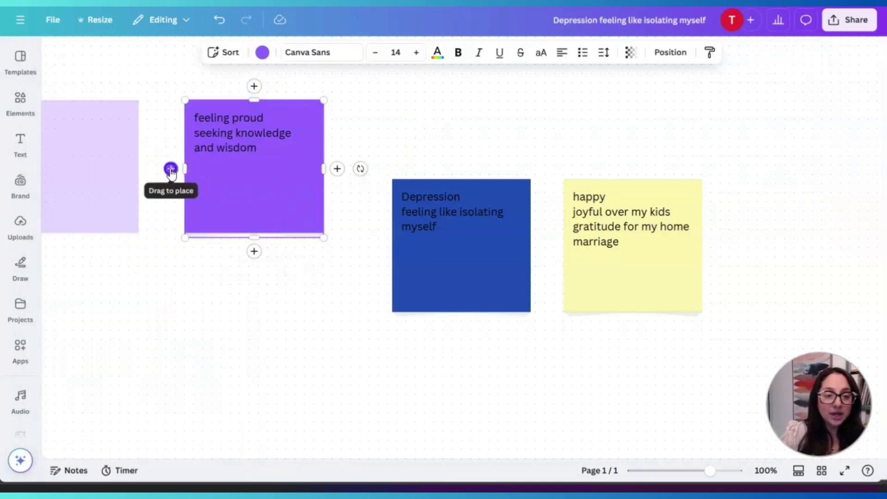
{"action": "left_click", "coordinate": [21, 143]}
{"action": "left_click", "coordinate": [305, 303]}
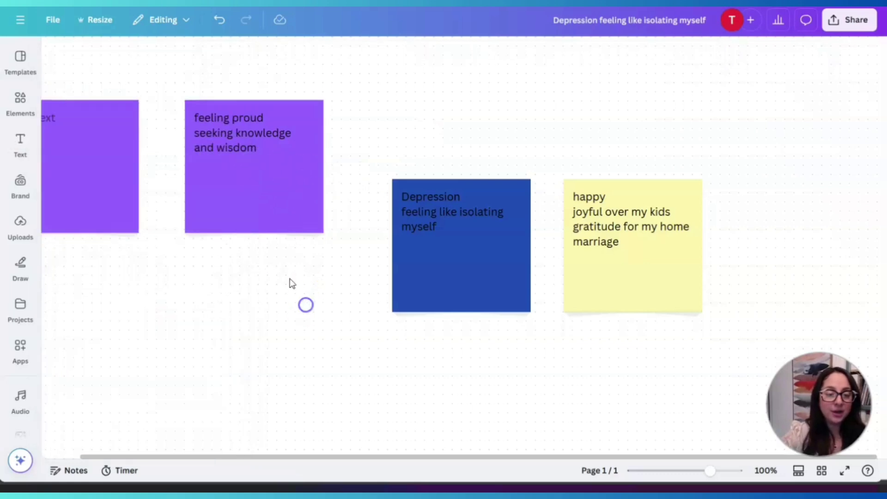
{"action": "left_click", "coordinate": [103, 158]}
{"action": "left_click", "coordinate": [83, 148]}
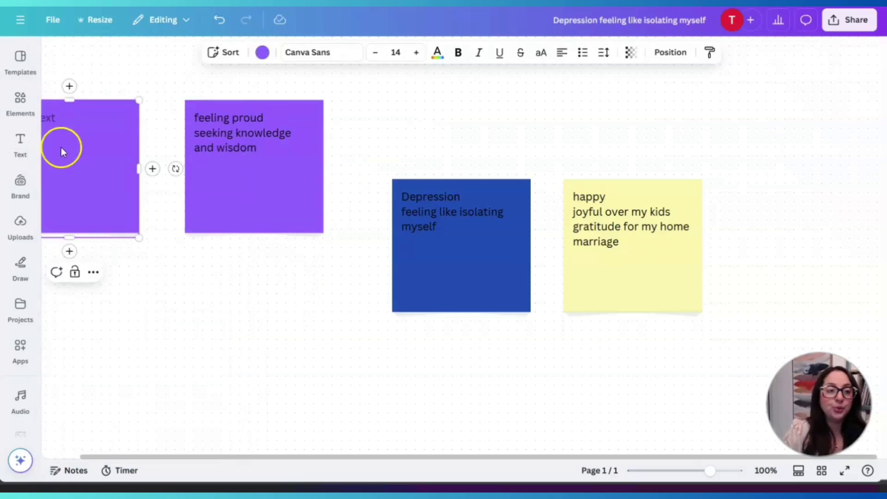
{"action": "left_click", "coordinate": [73, 114]}
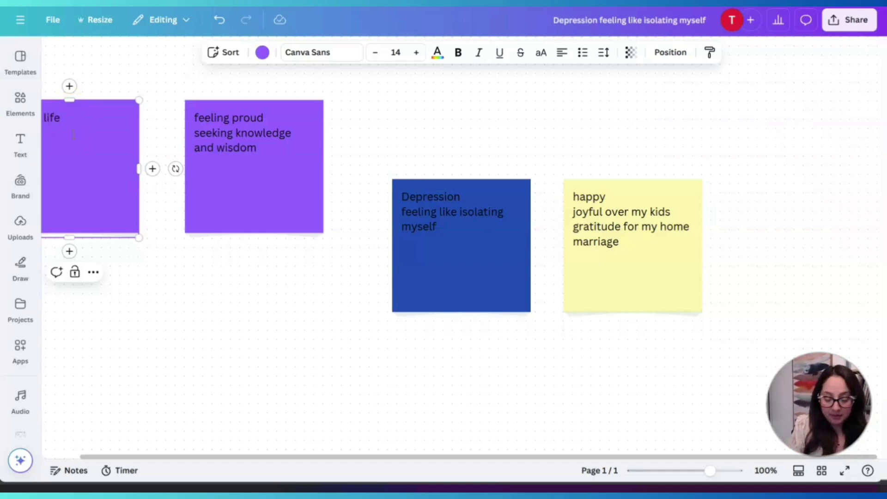
{"action": "type", "text": "myself"}
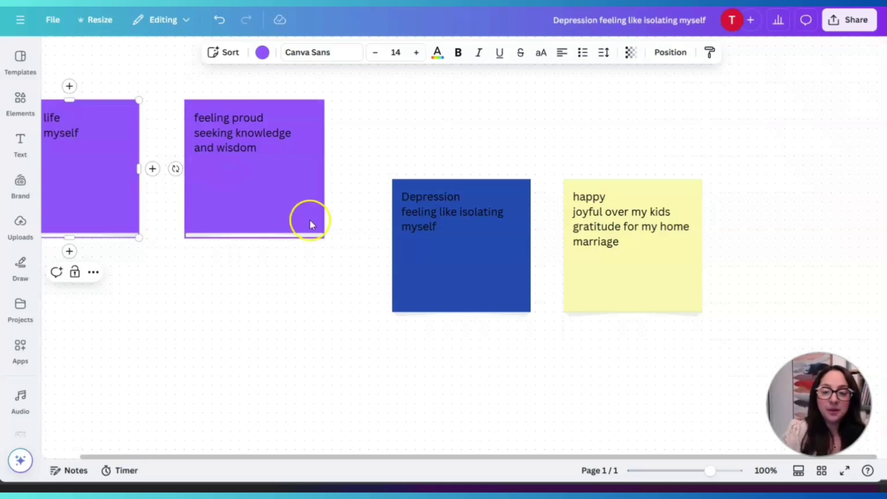
- Move the "loving life" note directly below the "feeling proud" note
{"action": "left_click", "coordinate": [140, 289]}
{"action": "left_click", "coordinate": [294, 208]}
{"action": "left_click_drag", "start_coordinate": [100, 179], "coordinate": [291, 339]}
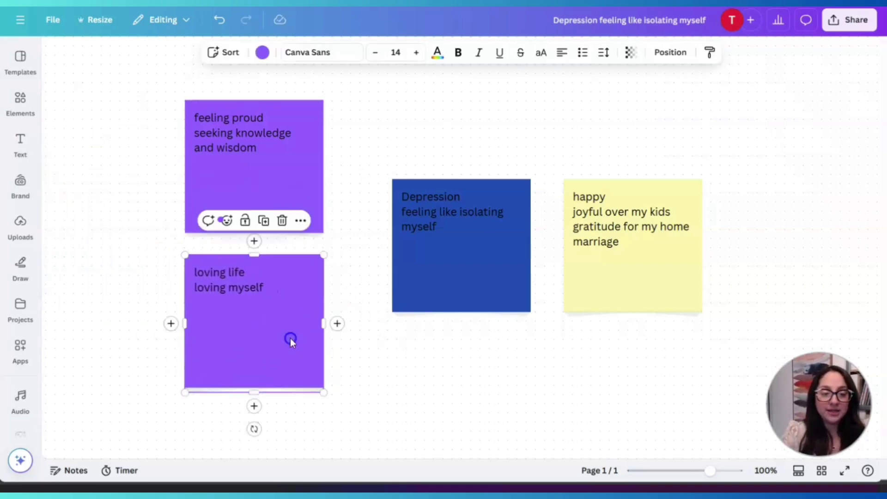
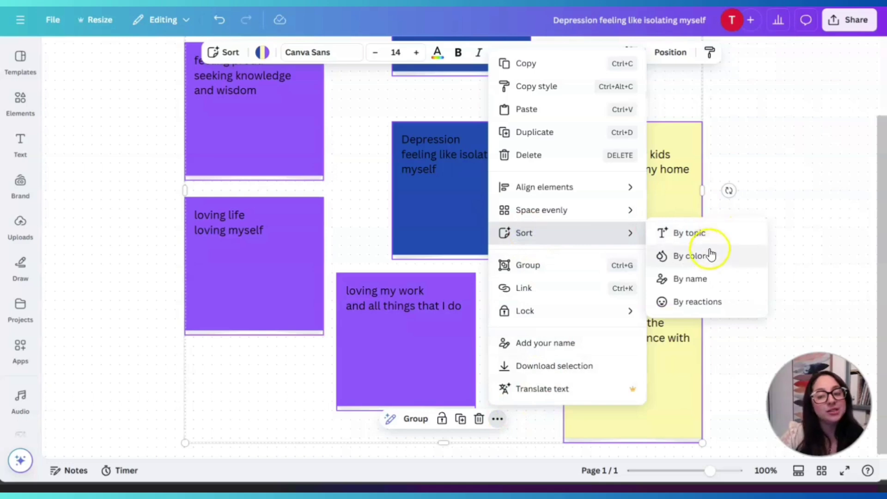
- Sort the selected sticky notes by color and look across the resulting groups
{"action": "left_click", "coordinate": [693, 255]}
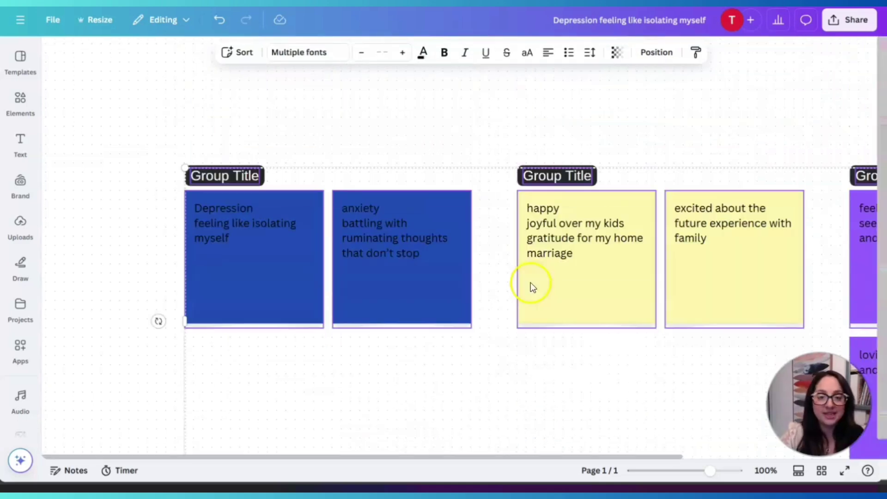
{"action": "left_click", "coordinate": [236, 169]}
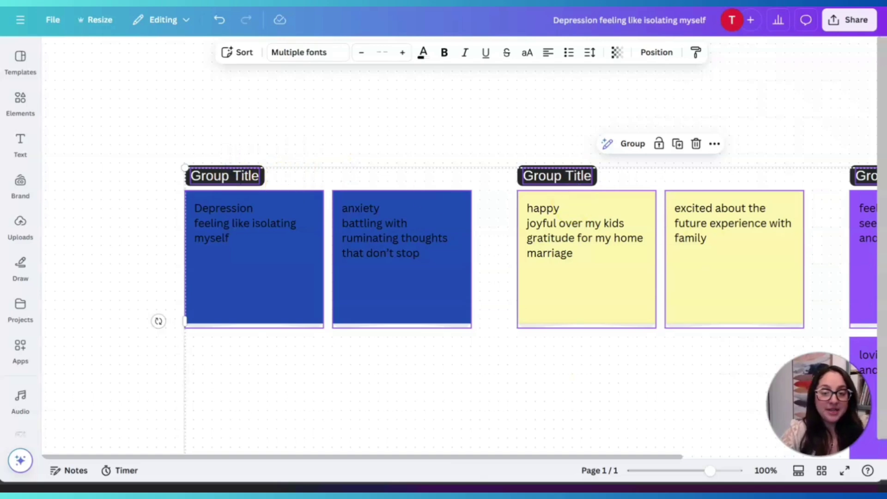
{"action": "left_click_drag", "start_coordinate": [455, 458], "coordinate": [602, 455]}
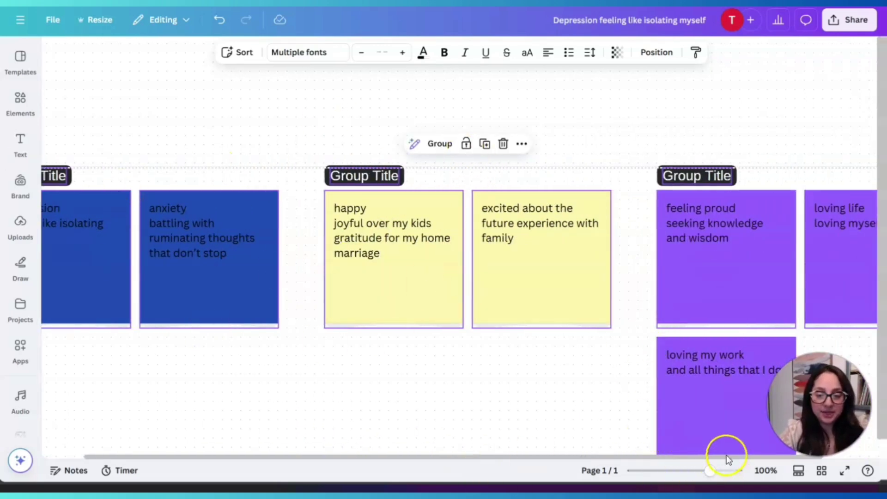
- Generate an AI summary of all the sticky notes in the three color groups
{"action": "left_click_drag", "start_coordinate": [729, 456], "coordinate": [602, 456]}
{"action": "key", "text": "ctrl+minus"}
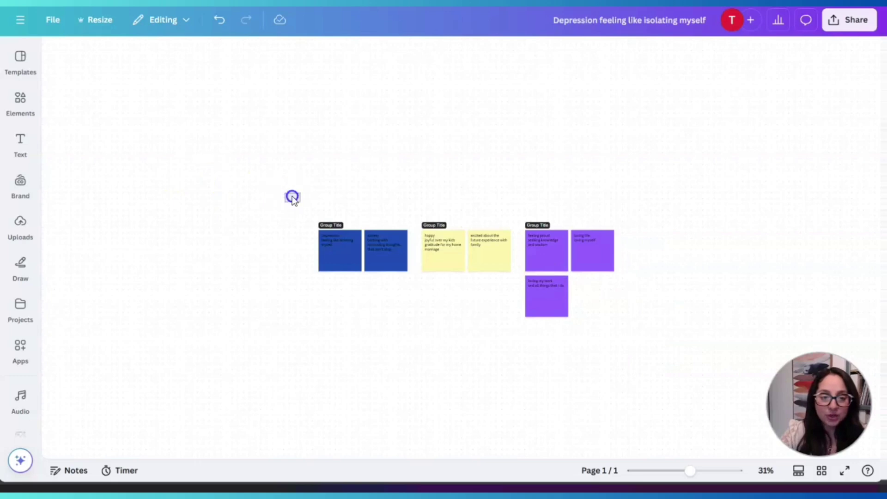
{"action": "left_click_drag", "start_coordinate": [285, 193], "coordinate": [709, 378]}
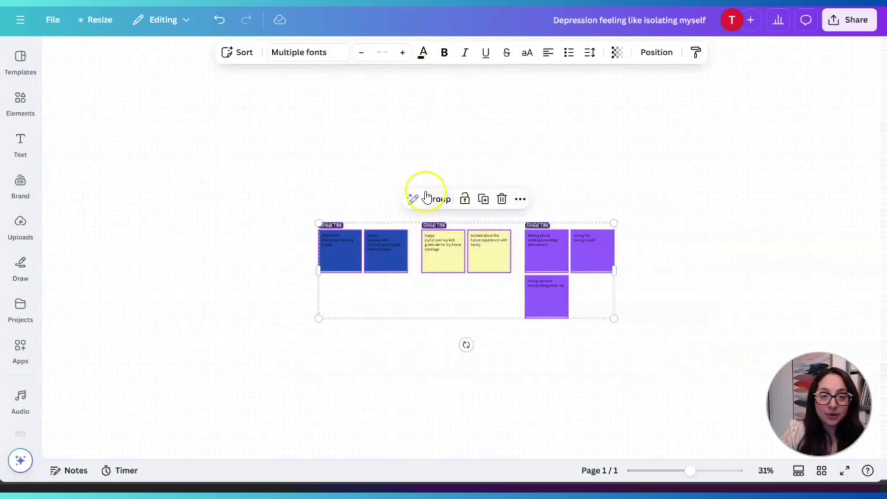
{"action": "left_click", "coordinate": [415, 200]}
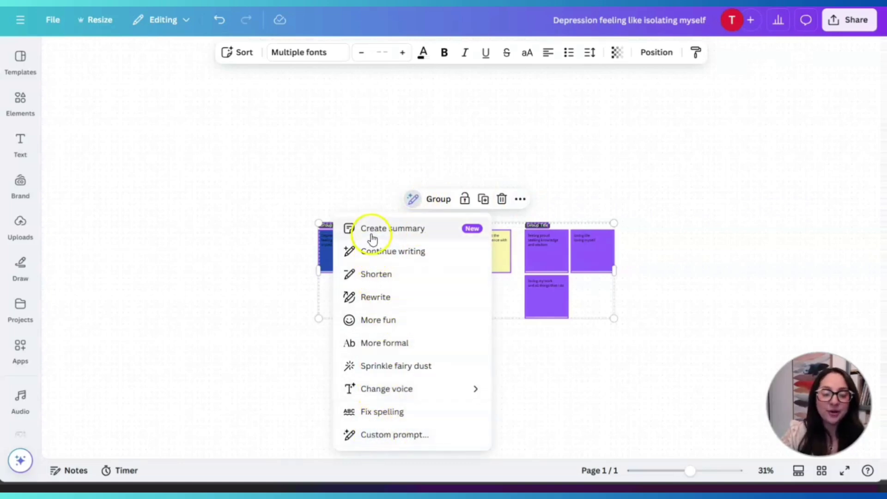
{"action": "left_click", "coordinate": [394, 233]}
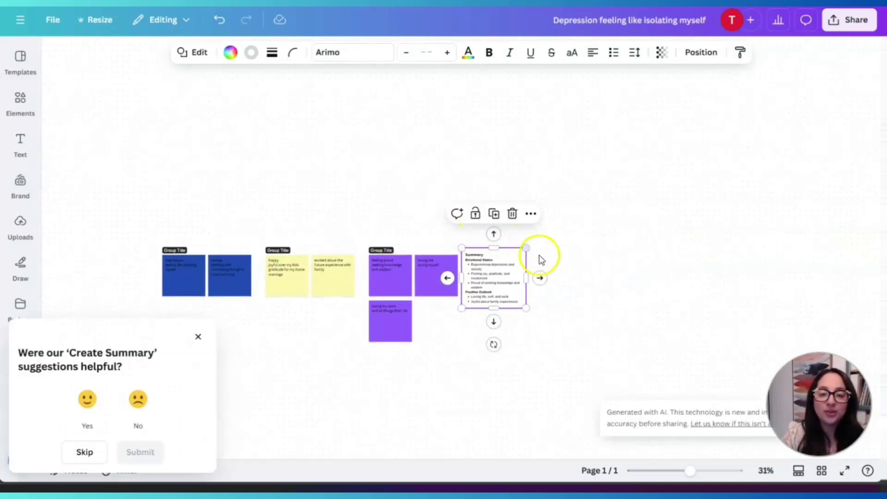
- Enlarge the summary box beside the purple group and read its contents up close
{"action": "left_click_drag", "start_coordinate": [525, 308], "coordinate": [575, 342]}
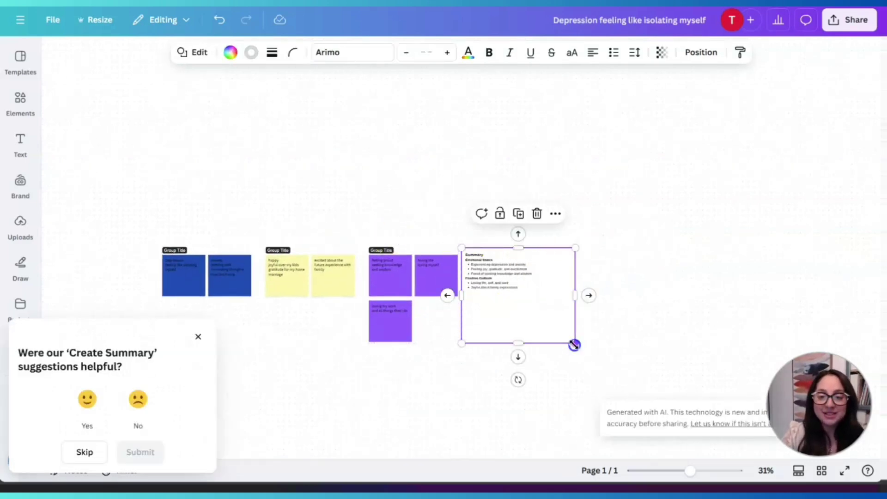
{"action": "left_click_drag", "start_coordinate": [691, 470], "coordinate": [707, 469]}
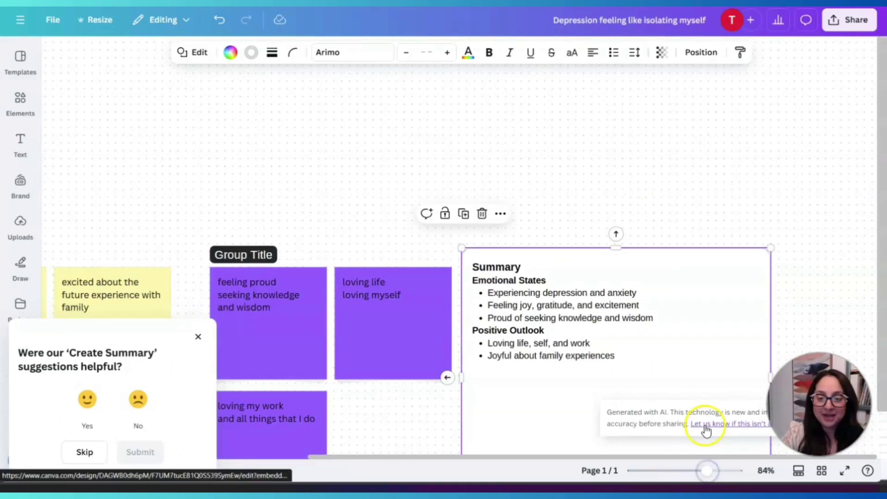
{"action": "scroll", "coordinate": [858, 266], "scroll_direction": "down", "scroll_amount": 2}
{"action": "scroll", "coordinate": [858, 265], "scroll_direction": "down", "scroll_amount": 2}
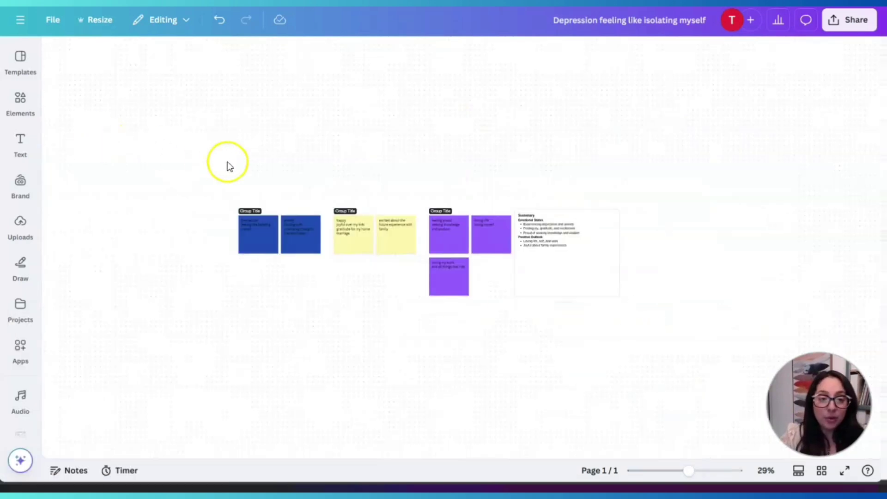
- Clear the whiteboard by deleting all sticky note groups together with the summary box
{"action": "left_click_drag", "start_coordinate": [214, 159], "coordinate": [697, 314]}
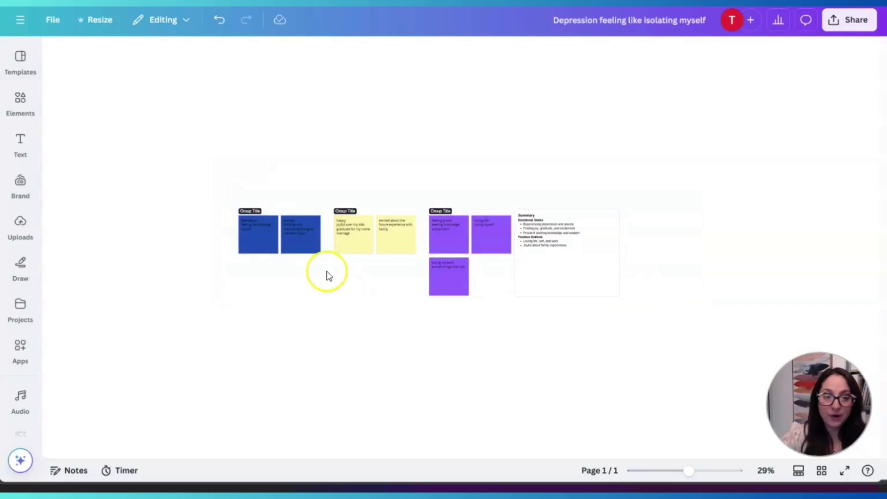
{"action": "left_click_drag", "start_coordinate": [204, 175], "coordinate": [668, 342]}
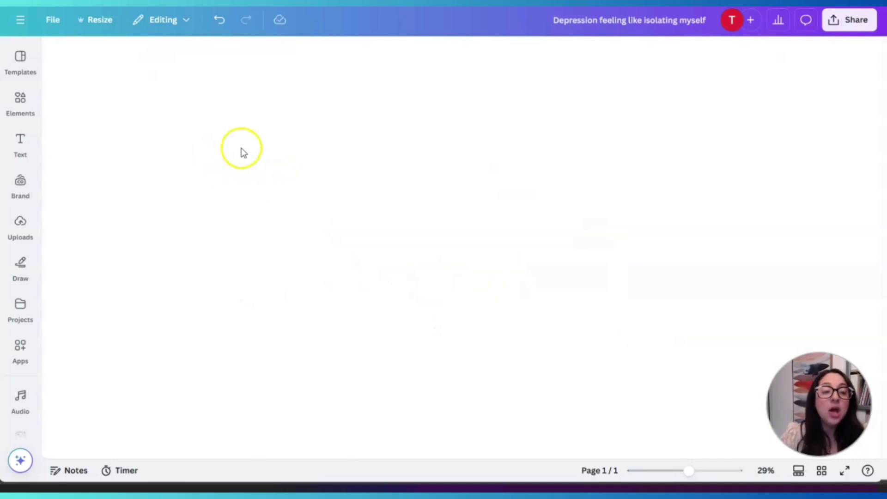
- Add the recently used Mind Map Brainstorm Whiteboard template to the empty whiteboard and delete its elements again
{"action": "left_click", "coordinate": [20, 57]}
{"action": "scroll", "coordinate": [194, 259], "scroll_direction": "up", "scroll_amount": 10}
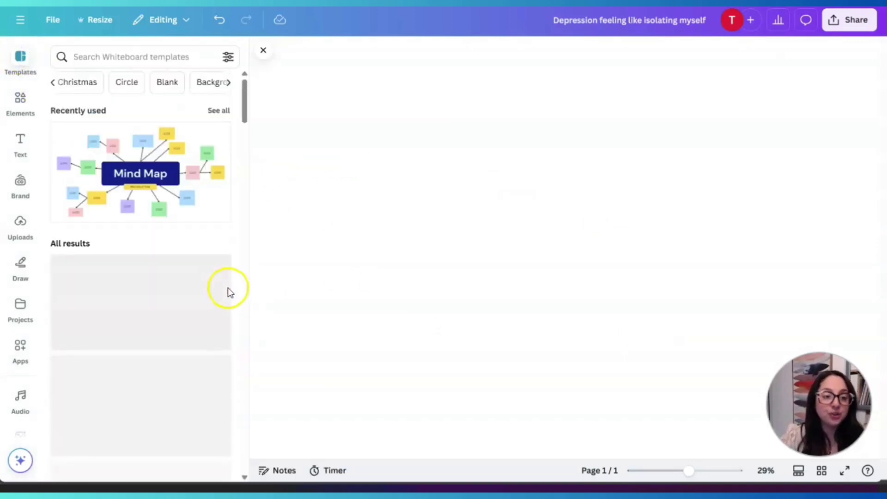
{"action": "left_click", "coordinate": [125, 184]}
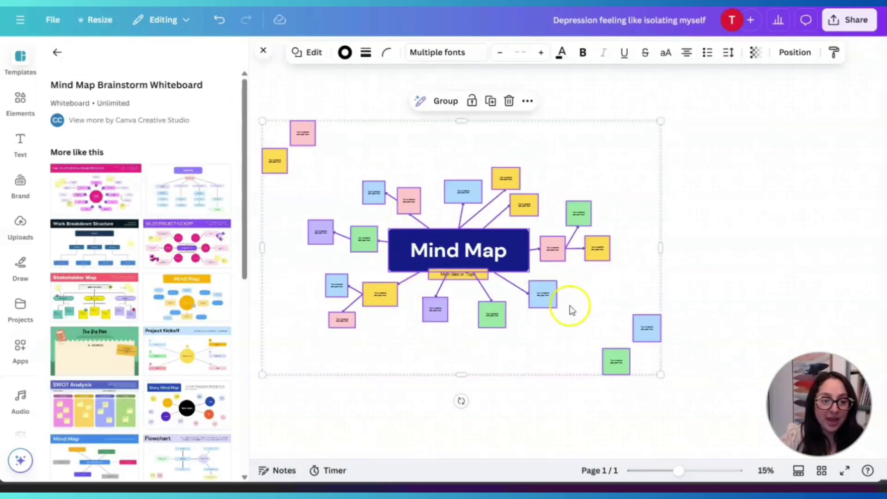
{"action": "left_click", "coordinate": [508, 101]}
- Browse the similar templates and apply the Mindmap Brainstorm Whiteboard in Blue Grey Minimal Lines Style
{"action": "scroll", "coordinate": [122, 359], "scroll_direction": "down", "scroll_amount": 1}
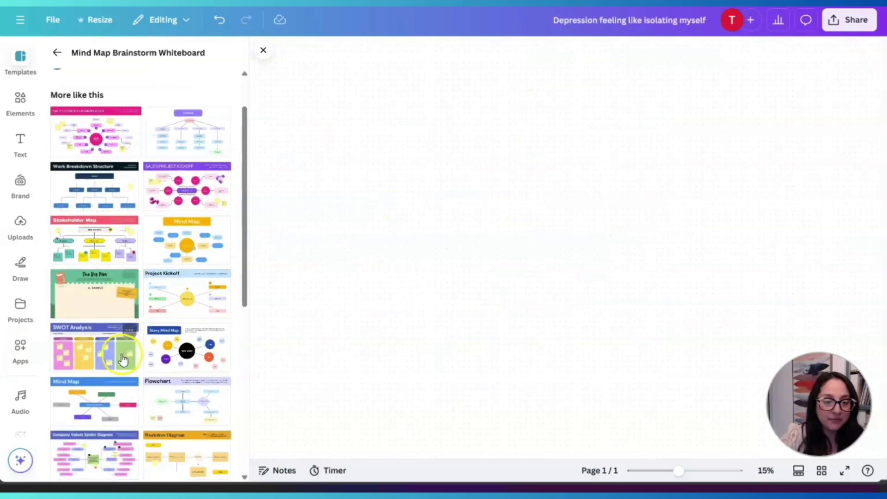
{"action": "scroll", "coordinate": [123, 359], "scroll_direction": "down", "scroll_amount": 3}
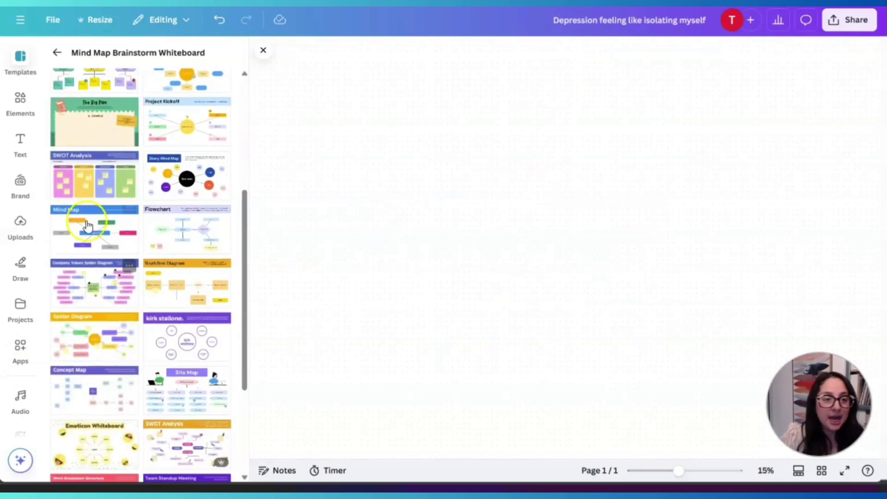
{"action": "scroll", "coordinate": [120, 360], "scroll_direction": "down", "scroll_amount": 1}
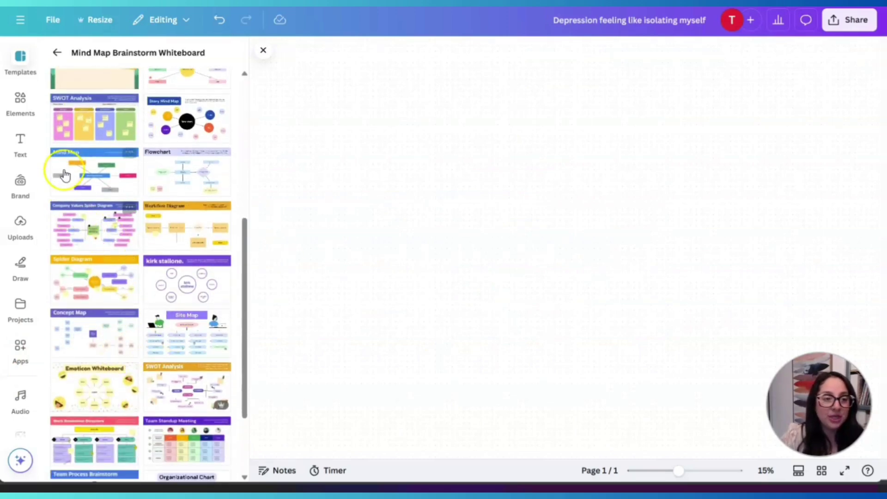
{"action": "left_click", "coordinate": [83, 176]}
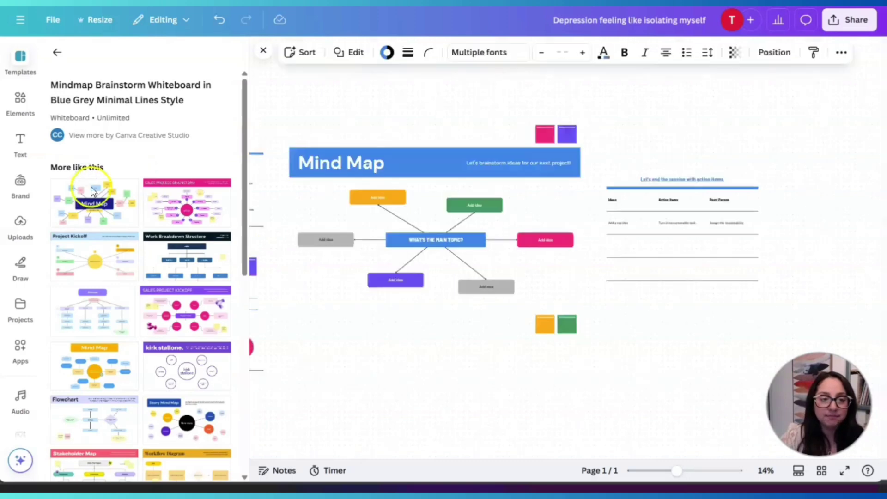
- Apply the Sitemap Whiteboard in Green Purple Basic Style template in place of the blue mind map
{"action": "scroll", "coordinate": [94, 203], "scroll_direction": "down", "scroll_amount": 2}
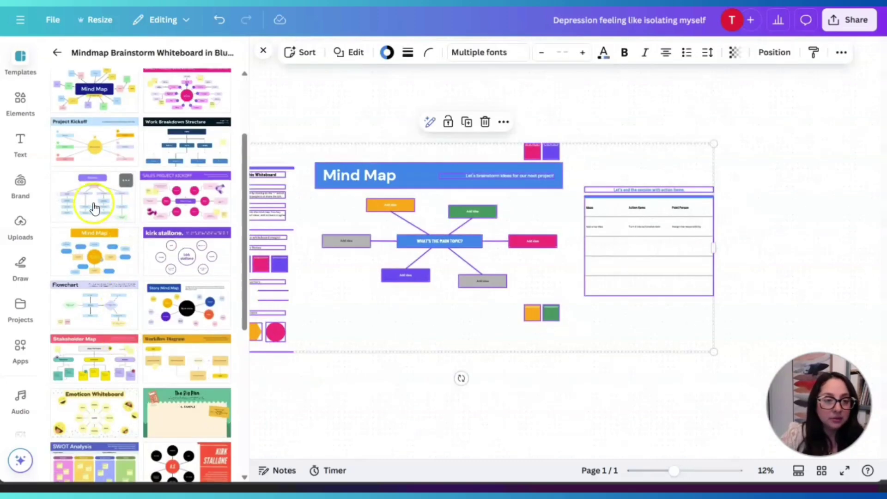
{"action": "left_click", "coordinate": [94, 208]}
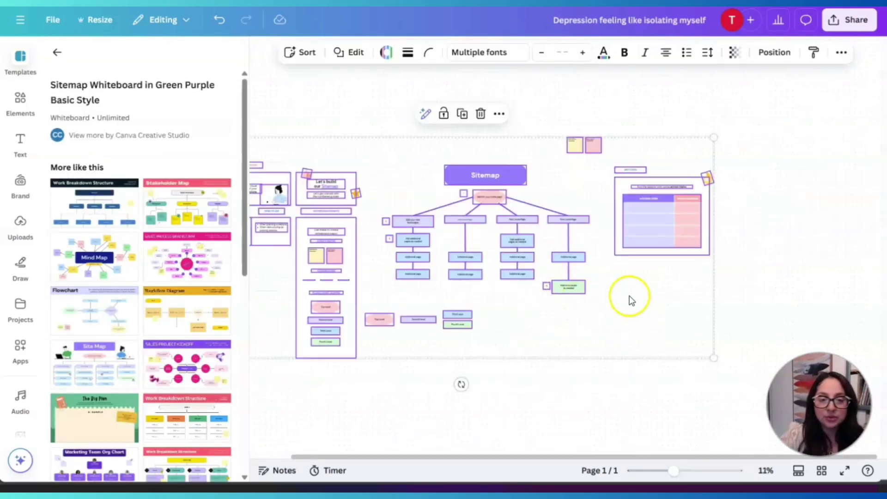
{"action": "left_click", "coordinate": [597, 300]}
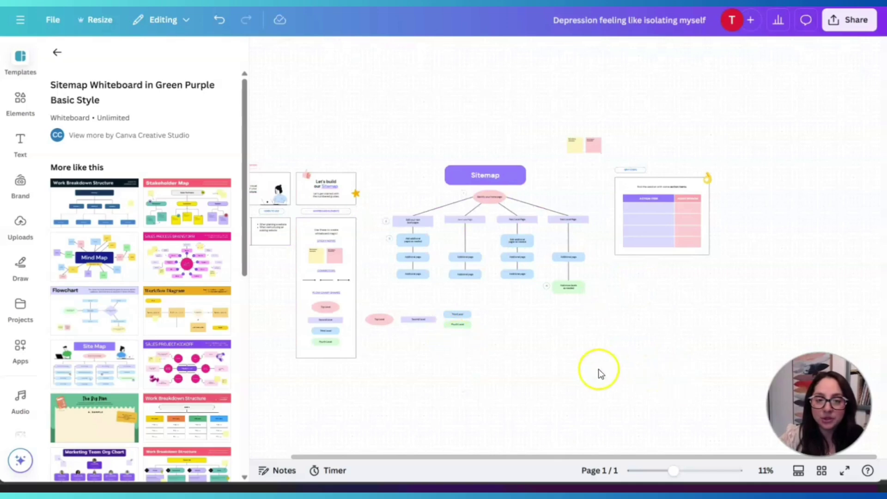
- Replace the "Sitemap" heading in the purple banner with "Self-Help"
{"action": "left_click_drag", "start_coordinate": [673, 470], "coordinate": [689, 470]}
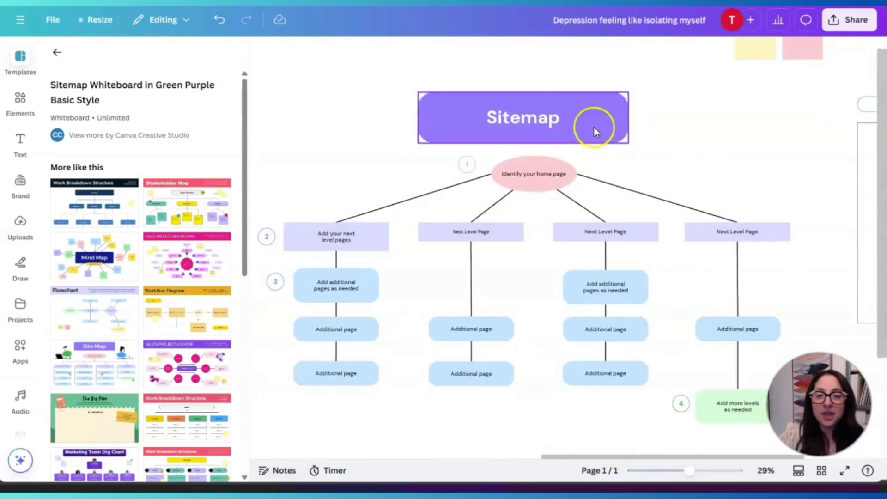
{"action": "left_click", "coordinate": [540, 120]}
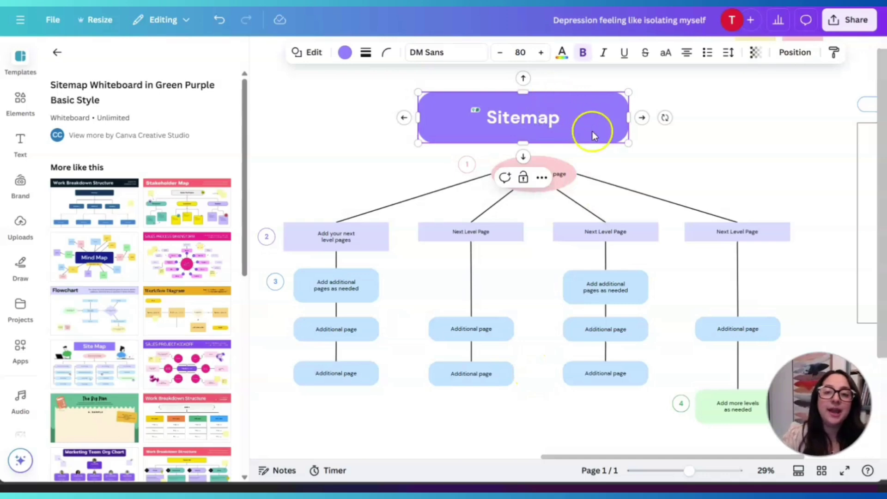
{"action": "double_click", "coordinate": [581, 118]}
{"action": "left_click", "coordinate": [613, 116]}
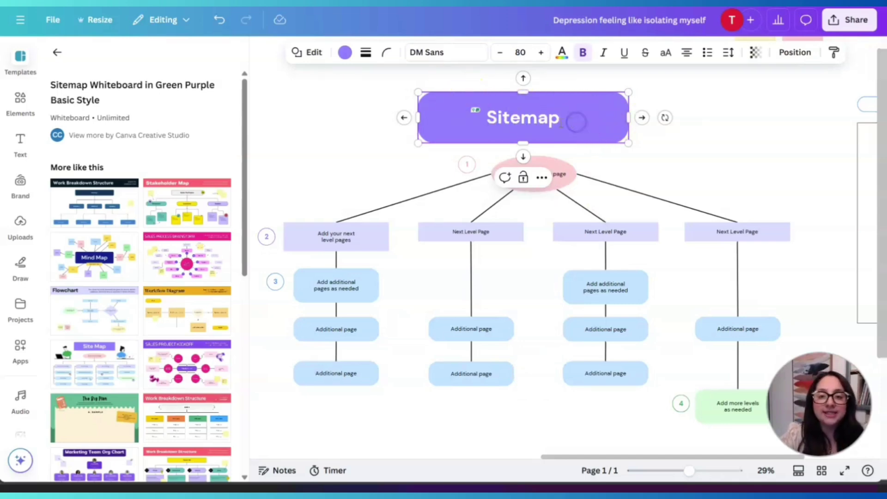
{"action": "left_click_drag", "start_coordinate": [574, 113], "coordinate": [479, 113]}
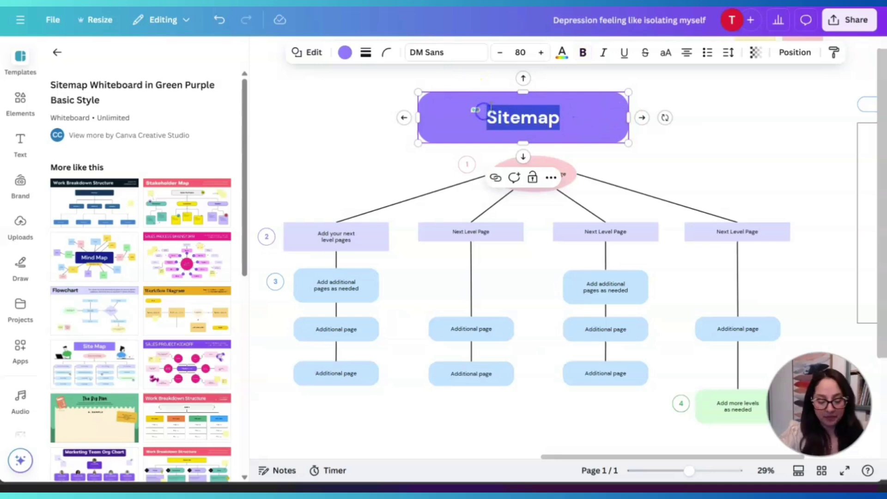
{"action": "type", "text": "Self-"}
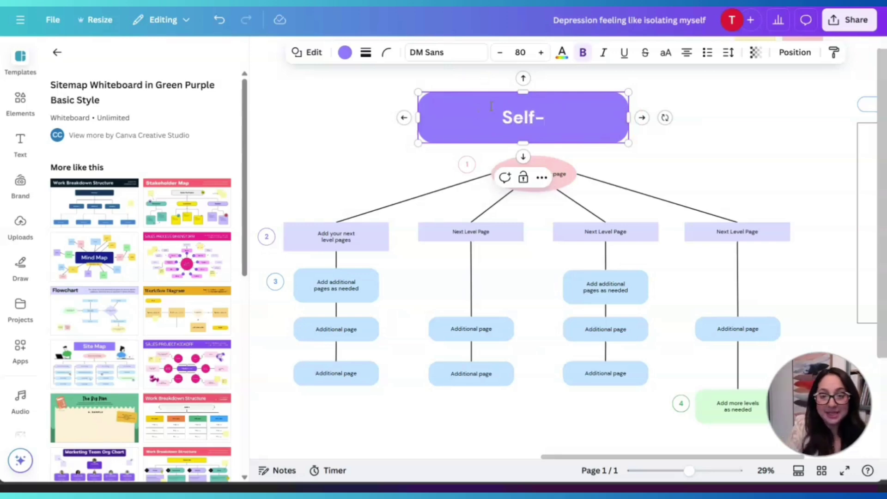
{"action": "type", "text": "Help"}
- Replace the text in the pink ellipse below the heading with "Christian Women"
{"action": "left_click", "coordinate": [570, 178]}
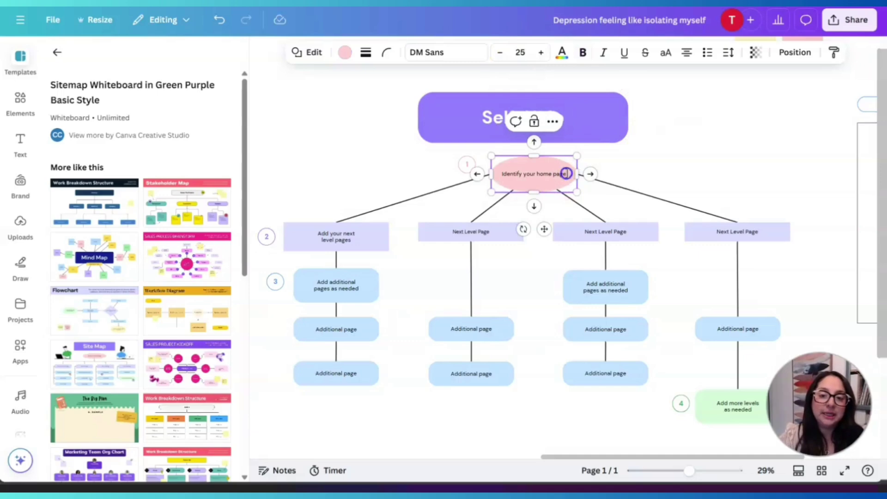
{"action": "left_click", "coordinate": [567, 174]}
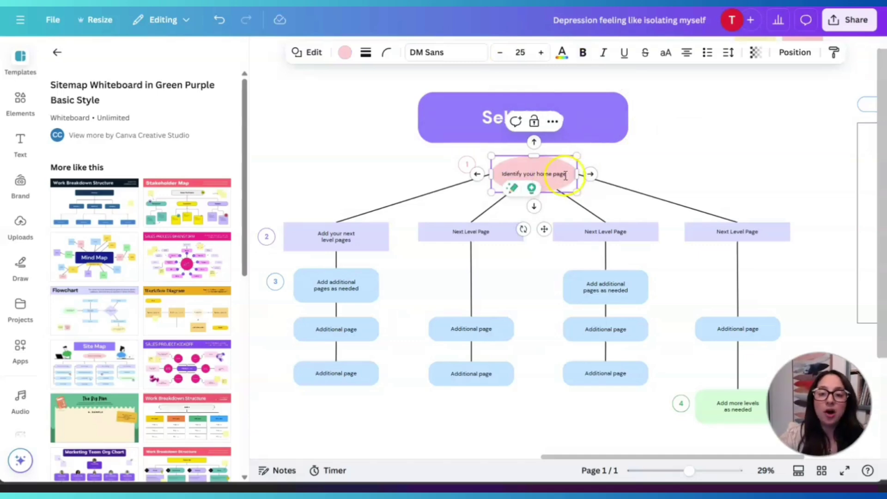
{"action": "double_click", "coordinate": [565, 174]}
{"action": "key", "text": "BackSpace"}
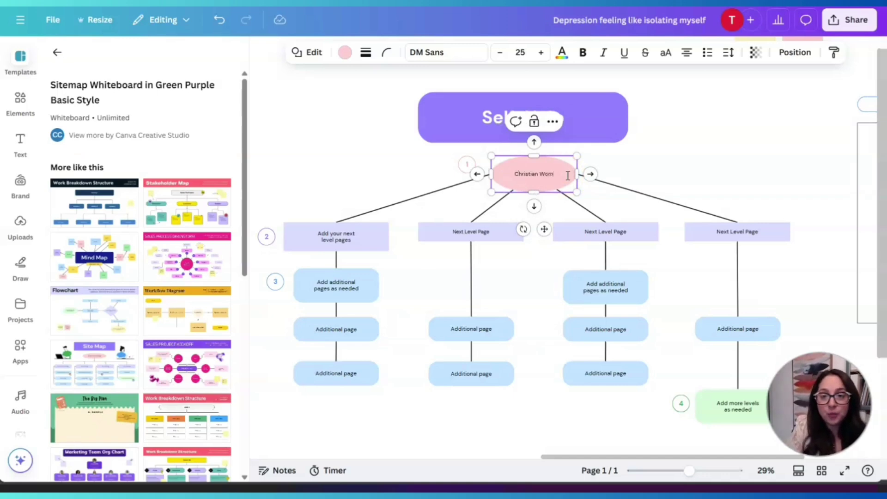
{"action": "left_click", "coordinate": [677, 171]}
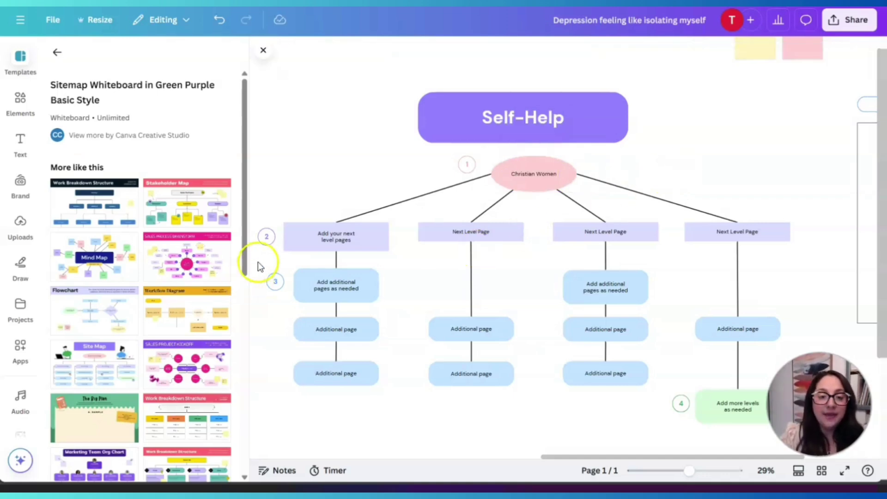
- Replace the text in the first lavender box of the second level with "faith"
{"action": "left_click", "coordinate": [318, 241]}
{"action": "left_click", "coordinate": [335, 242]}
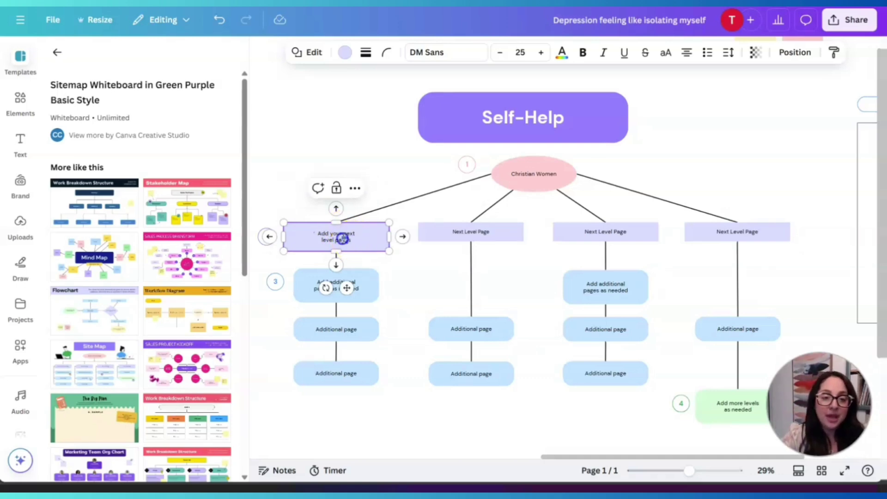
{"action": "key", "text": "ctrl+a"}
{"action": "key", "text": "BackSpace"}
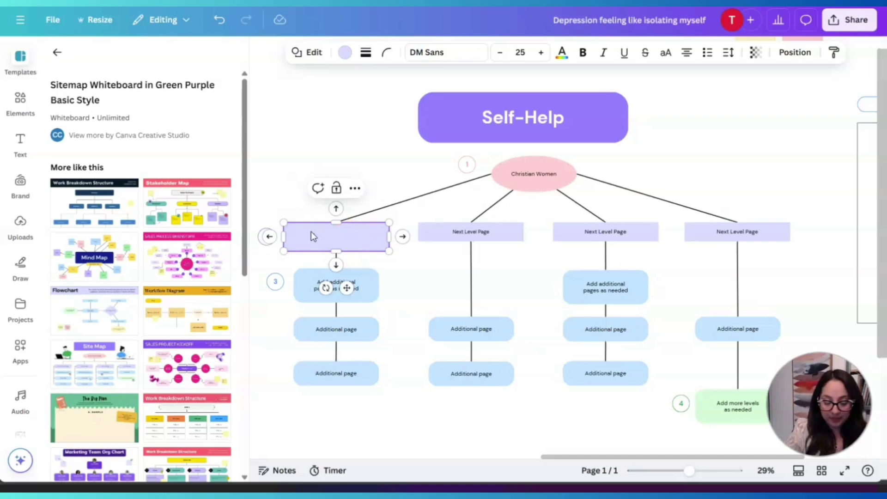
- Replace the text in the second lavender box with "overocming obstacle"
{"action": "left_click", "coordinate": [478, 233]}
{"action": "left_click", "coordinate": [483, 234]}
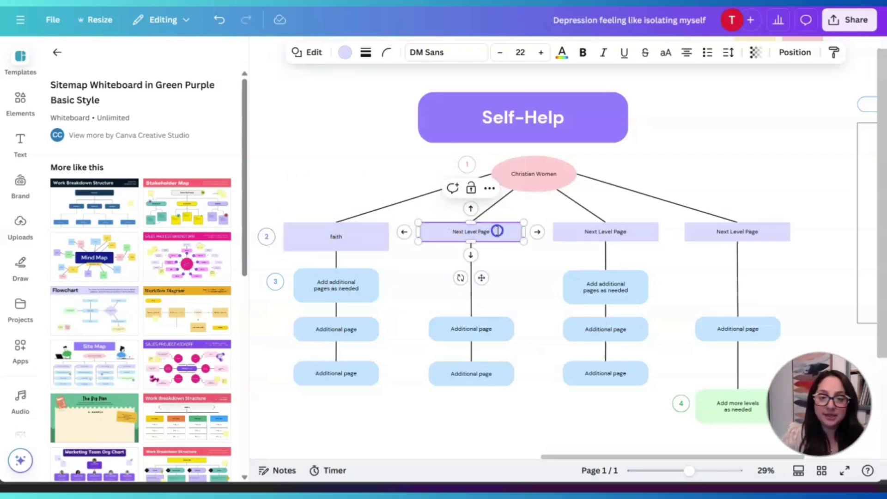
{"action": "type", "text": "over"}
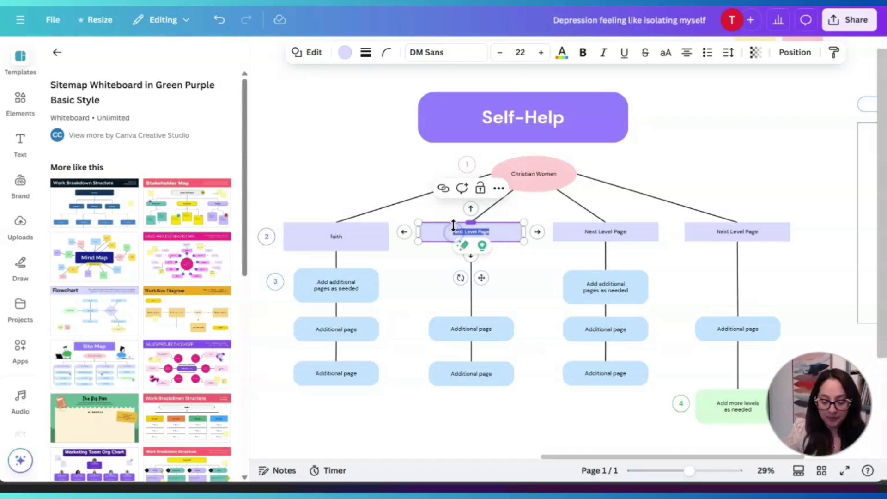
{"action": "type", "text": "ocming obstacle"}
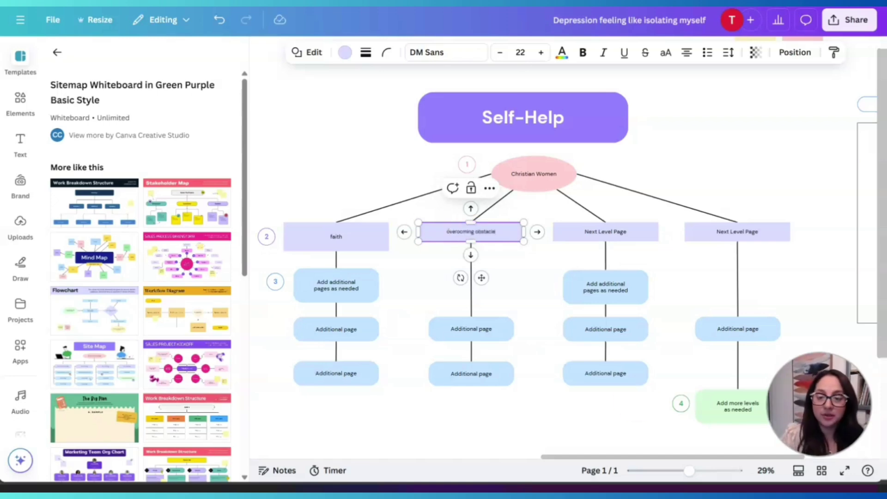
- Correct the misspelled first word in the second lavender box to "overcoming" using the spelling suggestion
{"action": "left_click_drag", "start_coordinate": [689, 470], "coordinate": [697, 471]}
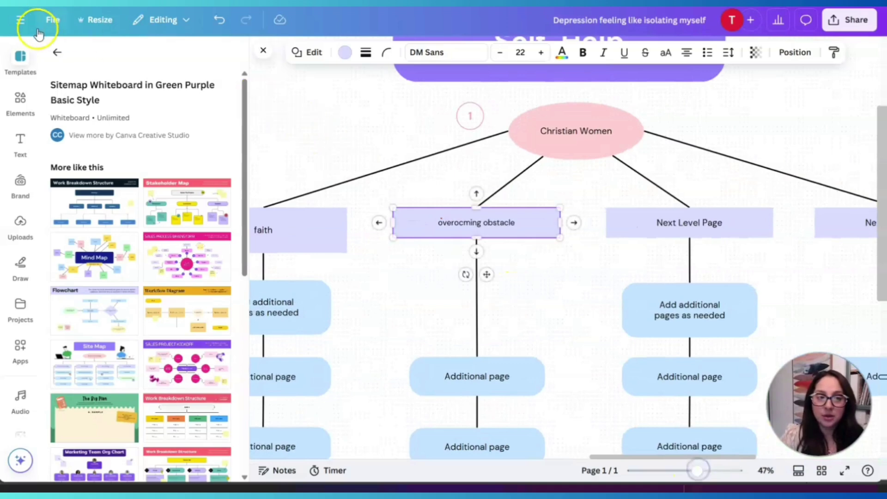
{"action": "left_click", "coordinate": [57, 52]}
{"action": "left_click", "coordinate": [263, 50]}
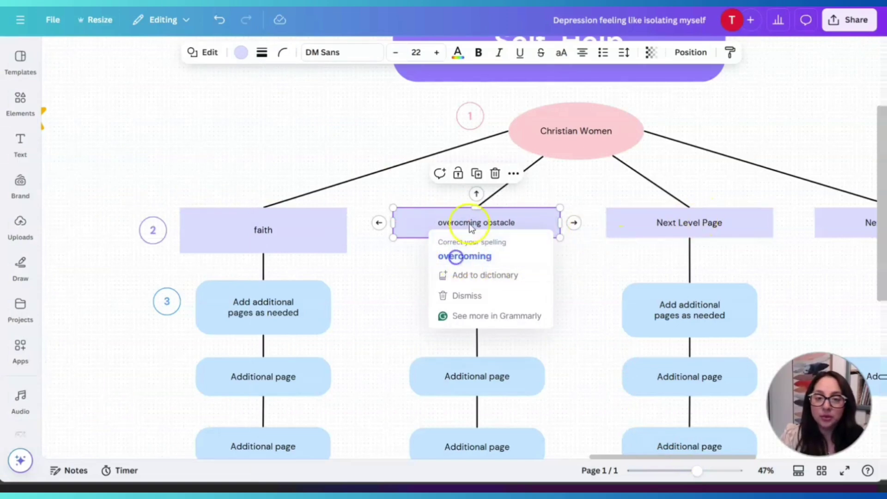
{"action": "mouse_move", "coordinate": [469, 218]}
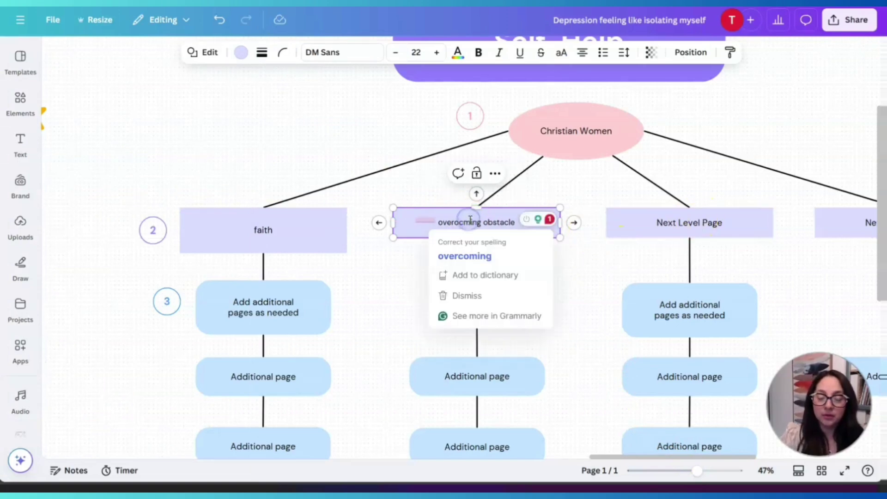
{"action": "left_click", "coordinate": [464, 256]}
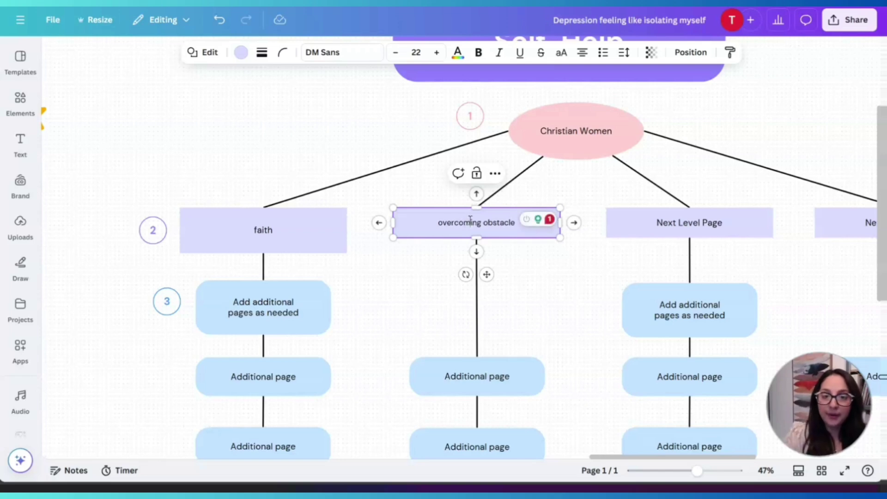
- Replace the text in the third lavender box of the second level with "finding purpose"
{"action": "left_click", "coordinate": [707, 224]}
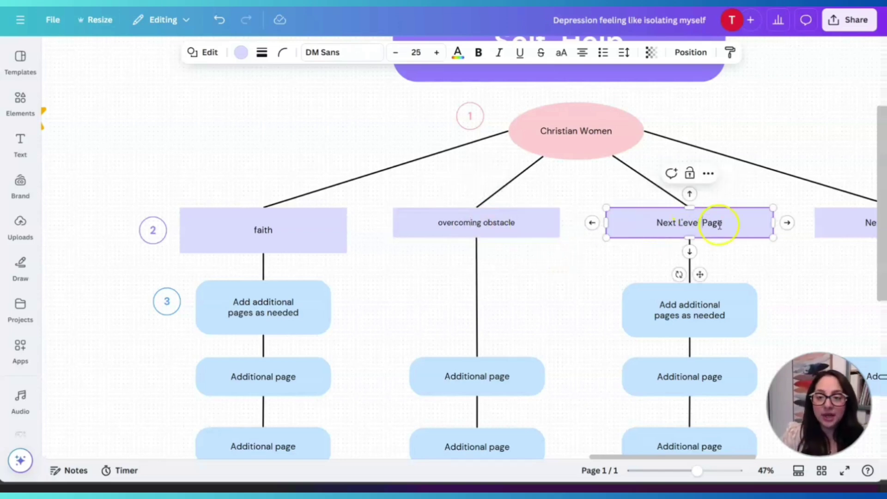
{"action": "left_click_drag", "start_coordinate": [719, 225], "coordinate": [658, 221]}
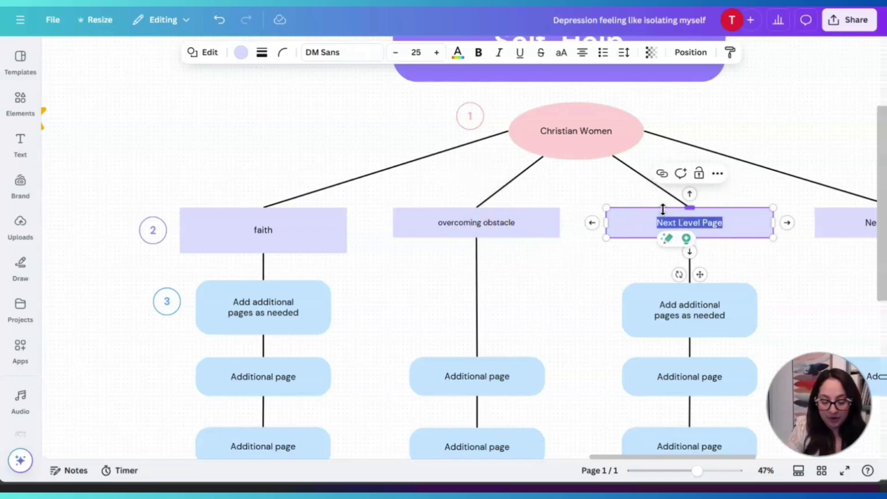
{"action": "type", "text": "fin"}
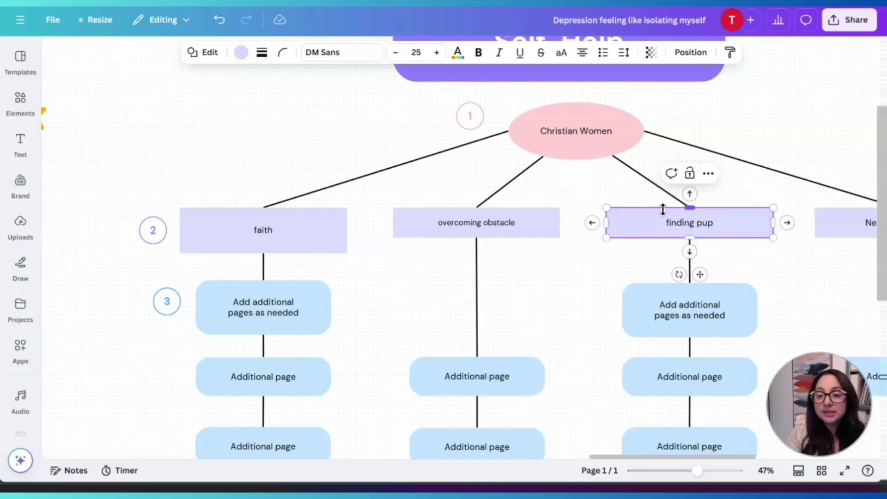
{"action": "type", "text": "ding purpose"}
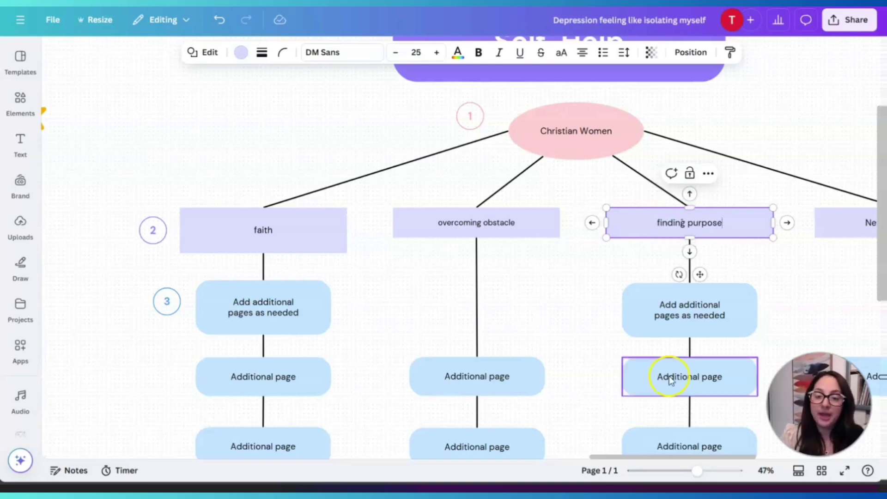
- Replace the text in the fourth lavender box of the second level with "learning to trust God"
{"action": "left_click_drag", "start_coordinate": [666, 458], "coordinate": [712, 467]}
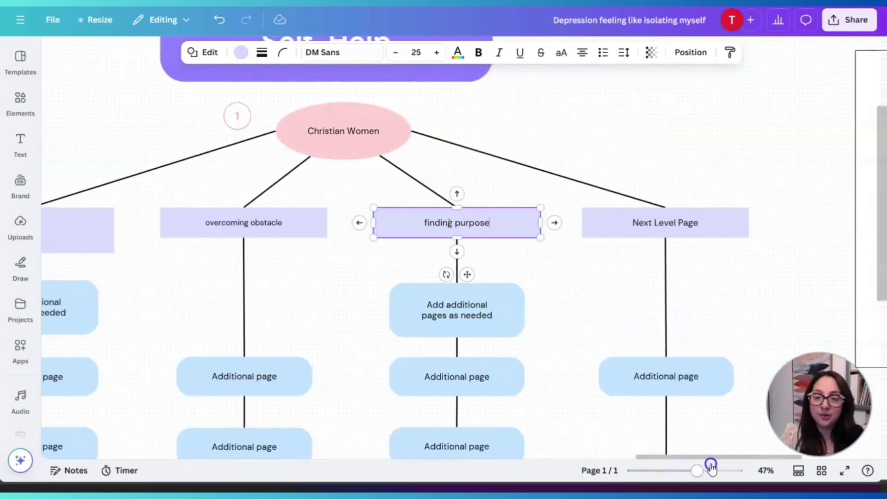
{"action": "left_click", "coordinate": [668, 226]}
{"action": "left_click_drag", "start_coordinate": [700, 224], "coordinate": [631, 222]}
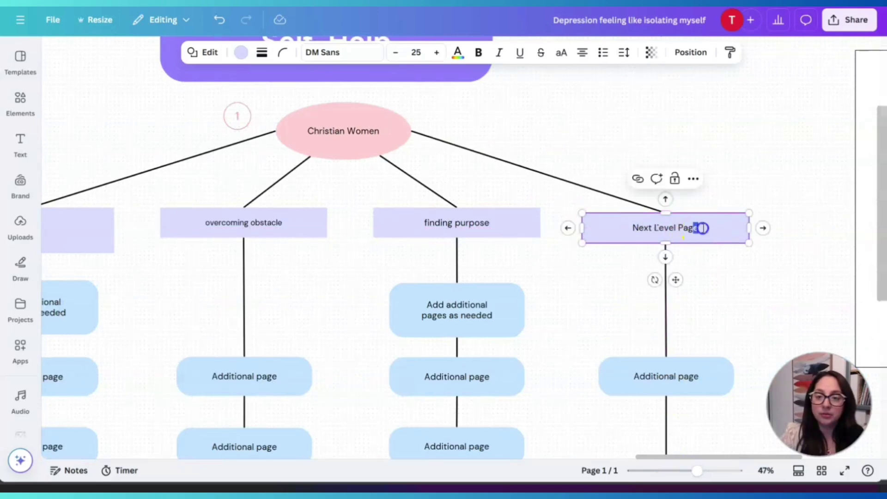
{"action": "left_click", "coordinate": [630, 227]}
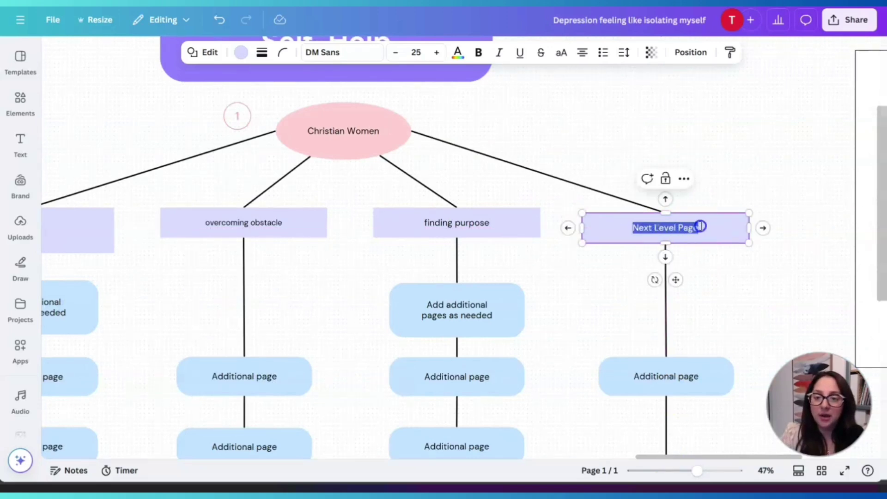
{"action": "left_click_drag", "start_coordinate": [701, 226], "coordinate": [702, 227]}
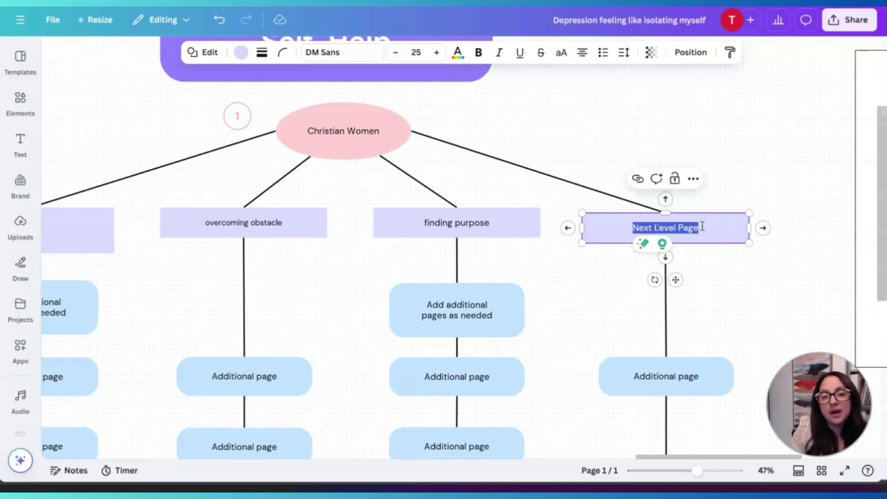
{"action": "type", "text": "Ignitin"}
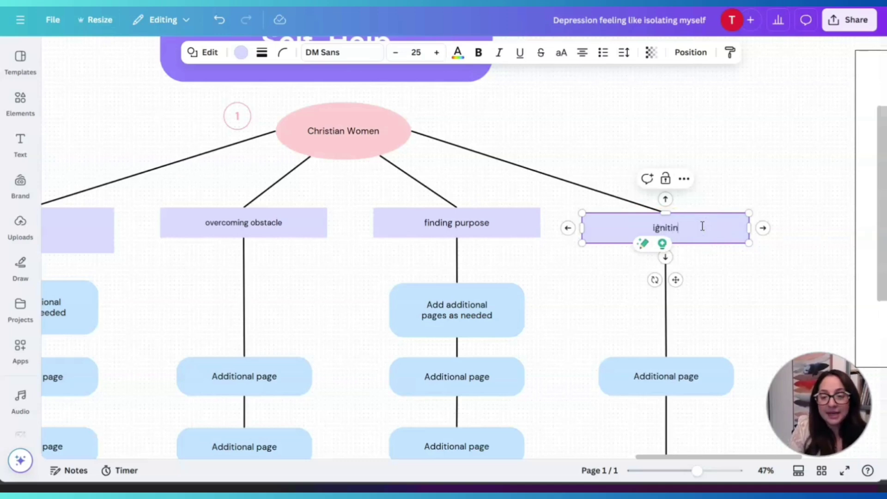
{"action": "type", "text": "g "}
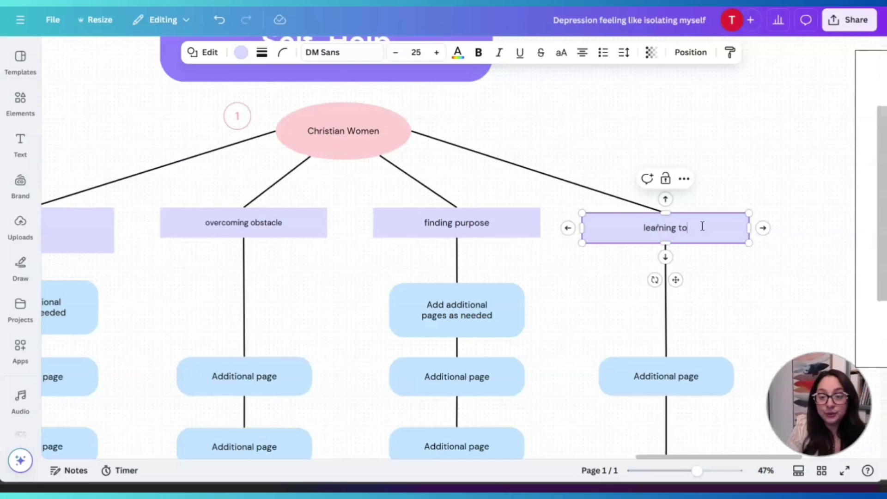
{"action": "type", "text": "God"}
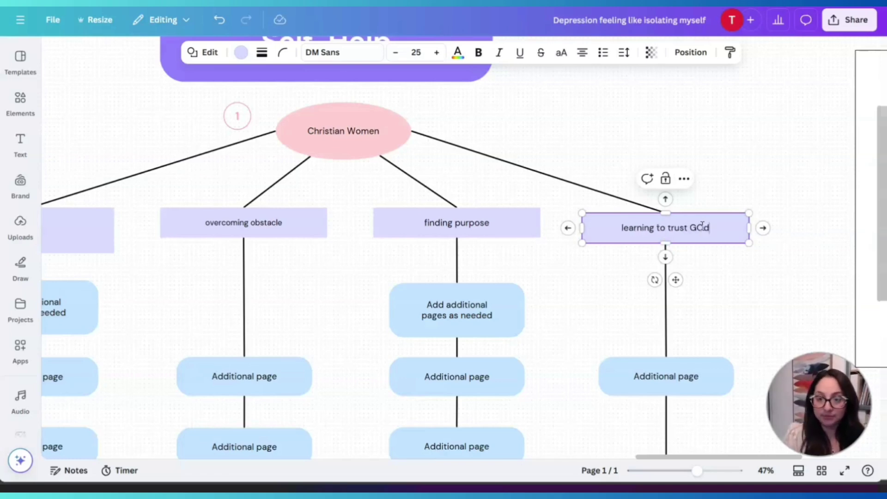
{"action": "key", "text": "BackSpace"}
{"action": "key", "text": "BackSpace"}
{"action": "type", "text": "od"}
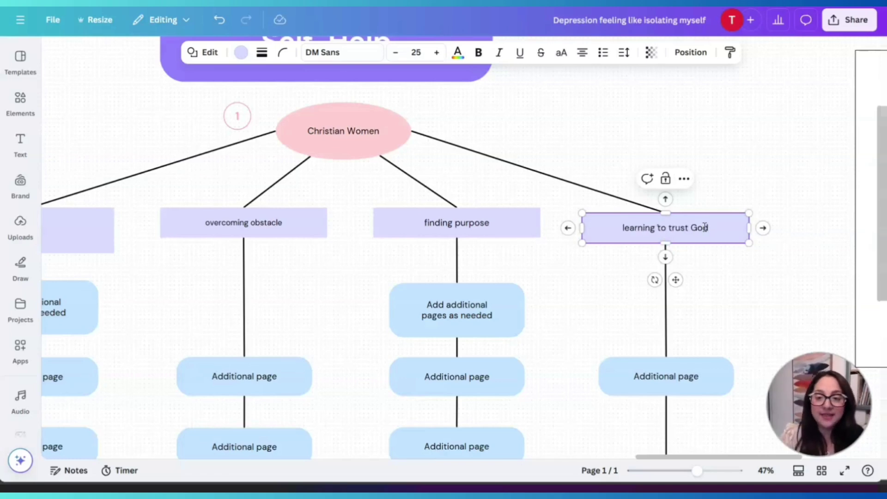
{"action": "left_click_drag", "start_coordinate": [696, 470], "coordinate": [691, 472]}
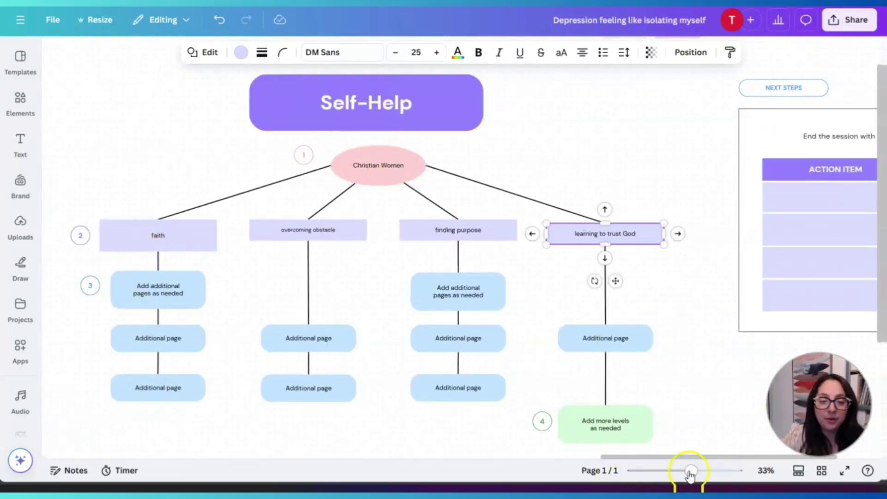
{"action": "left_click_drag", "start_coordinate": [690, 470], "coordinate": [693, 471]}
{"action": "left_click", "coordinate": [325, 233]}
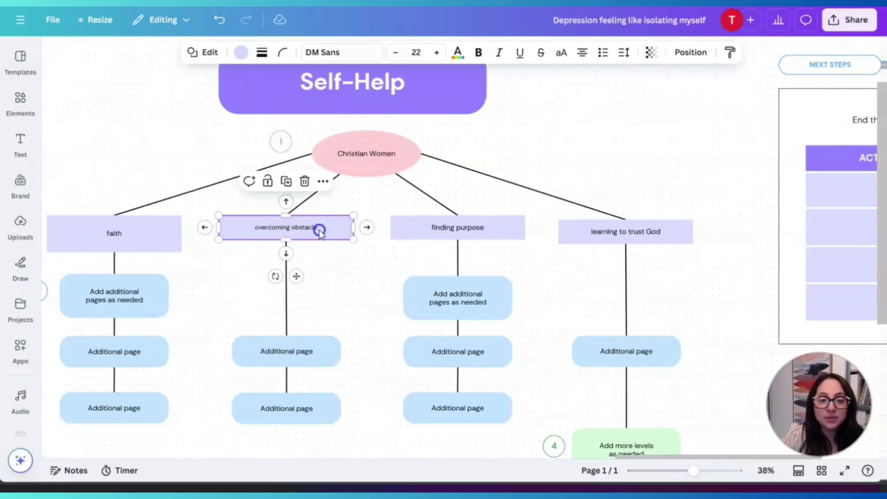
{"action": "left_click", "coordinate": [442, 229]}
{"action": "left_click", "coordinate": [619, 231]}
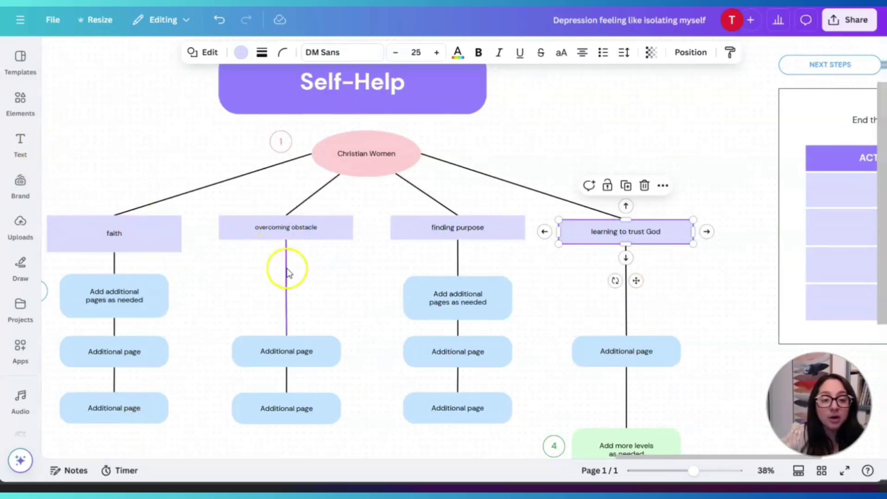
- Replace the second text line in the first blue box under "faith" with "ptalk about your def of faith"
{"action": "scroll", "coordinate": [416, 373], "scroll_direction": "down", "scroll_amount": 2}
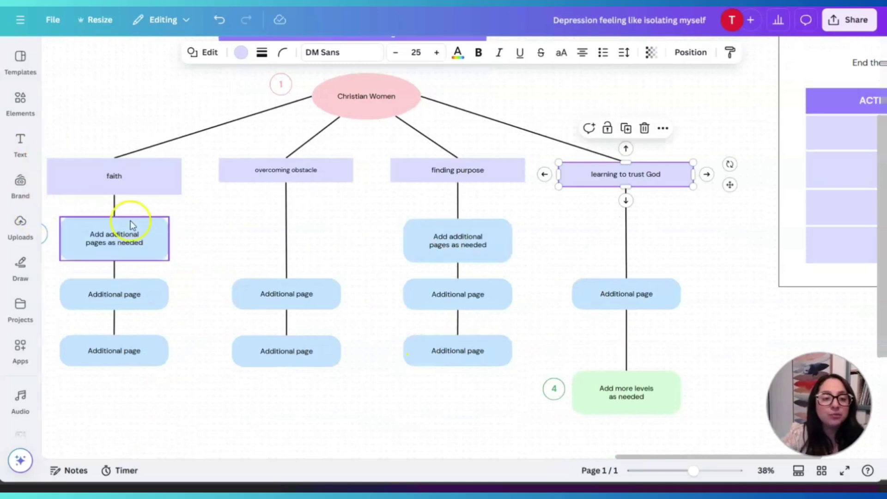
{"action": "left_click", "coordinate": [107, 240]}
{"action": "left_click", "coordinate": [107, 240]}
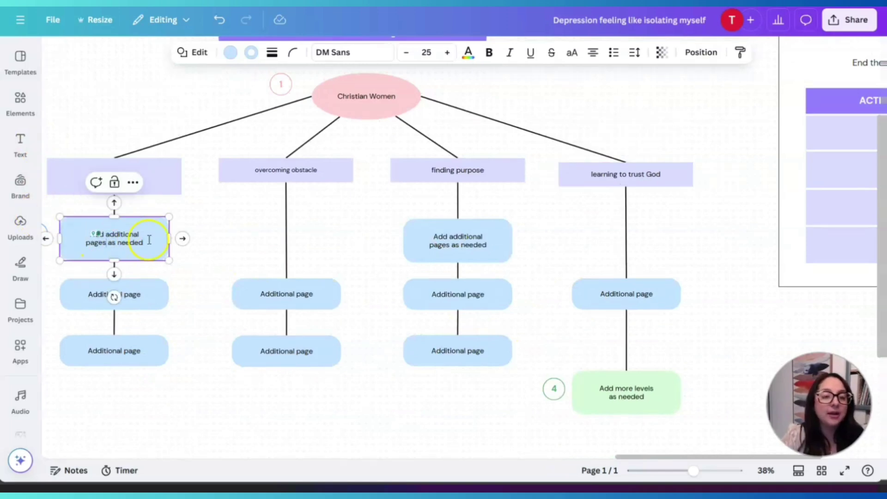
{"action": "left_click_drag", "start_coordinate": [149, 239], "coordinate": [92, 232]}
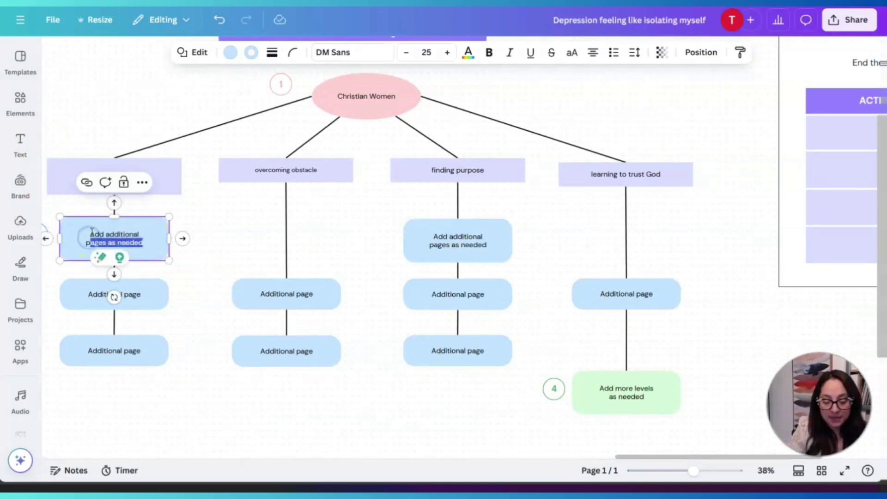
{"action": "type", "text": "ptalk about your def of faith"}
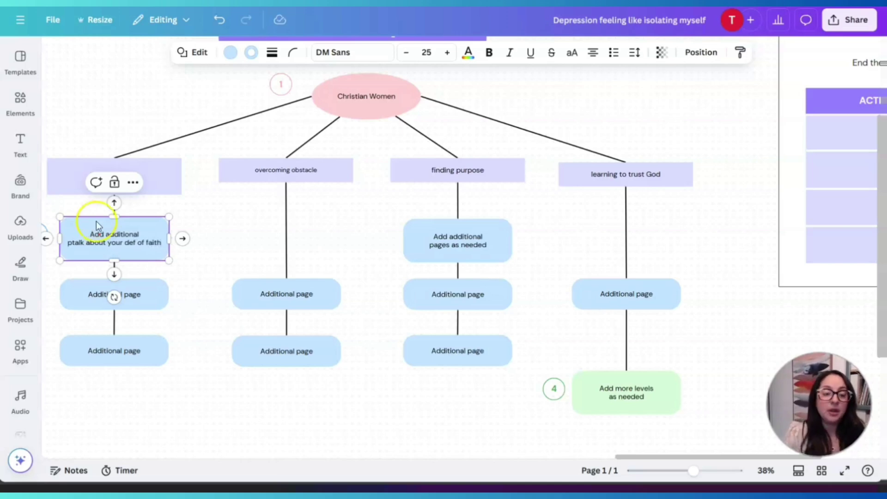
- Replace the text in the second blue box under "faith" with "experience"
{"action": "left_click", "coordinate": [124, 289]}
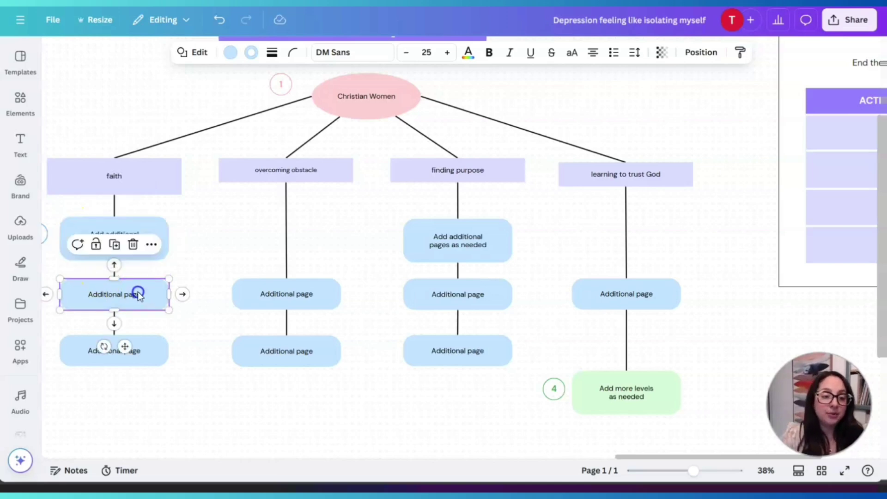
{"action": "left_click_drag", "start_coordinate": [139, 294], "coordinate": [87, 293]}
{"action": "type", "text": "expe"}
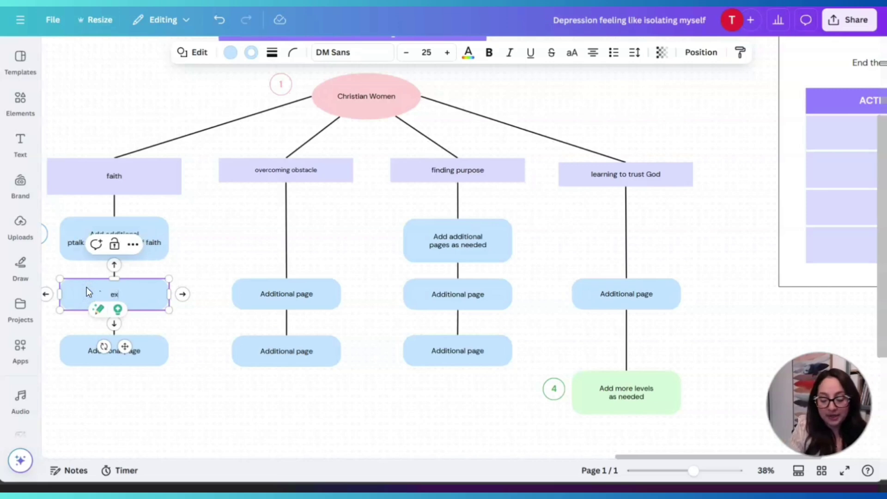
{"action": "type", "text": "ence"}
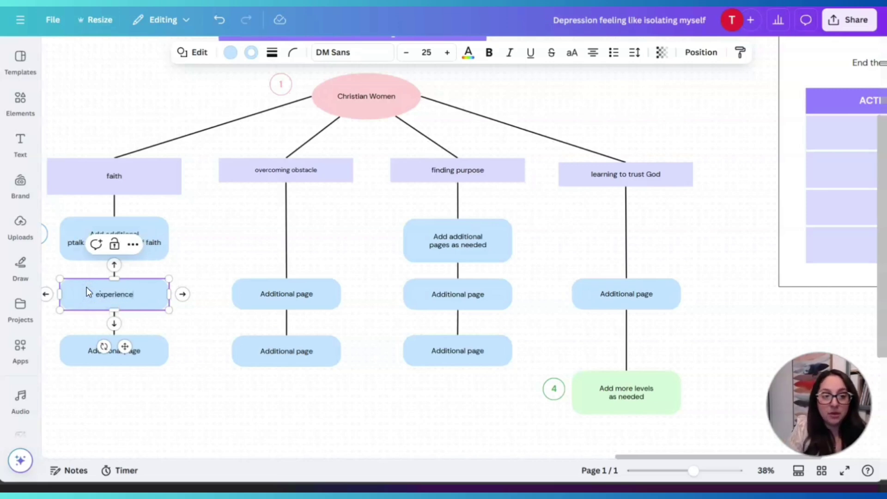
- Add "#1" to the text in the second blue box under "faith" so it reads "experience #1"
{"action": "left_click", "coordinate": [147, 357]}
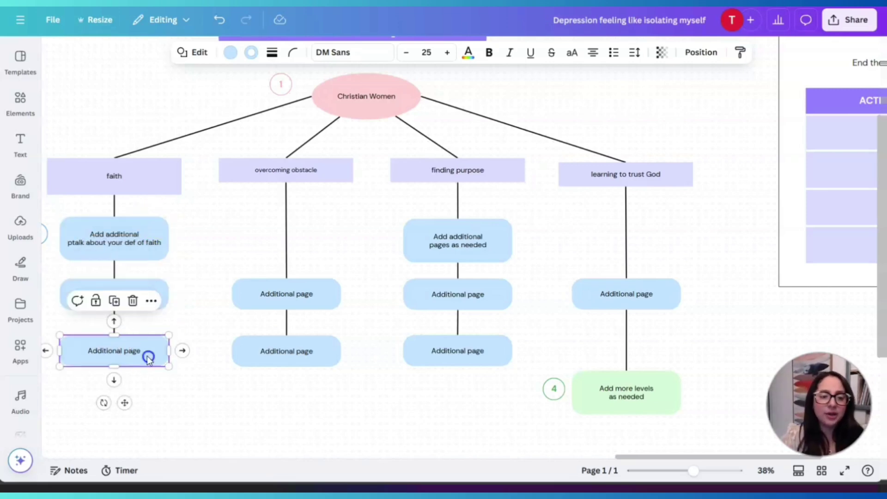
{"action": "double_click", "coordinate": [133, 354]}
{"action": "triple_click", "coordinate": [151, 356]}
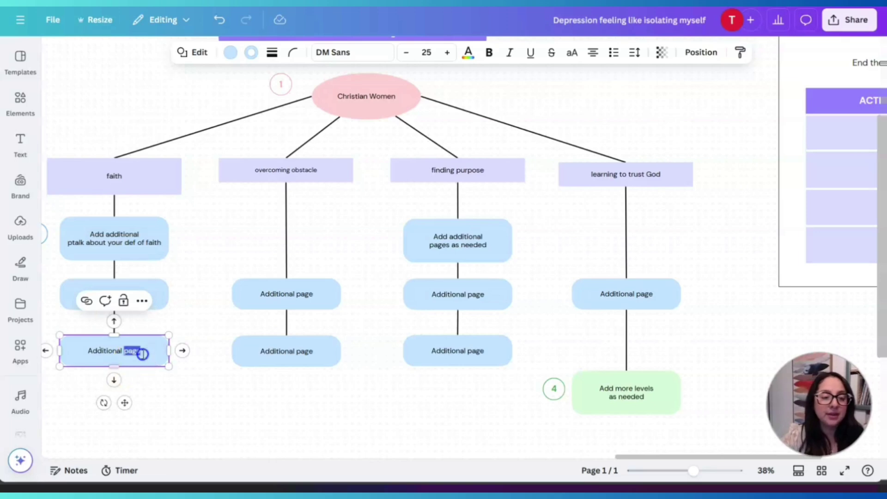
{"action": "left_click", "coordinate": [144, 354]}
{"action": "left_click", "coordinate": [145, 301]}
{"action": "left_click", "coordinate": [140, 294]}
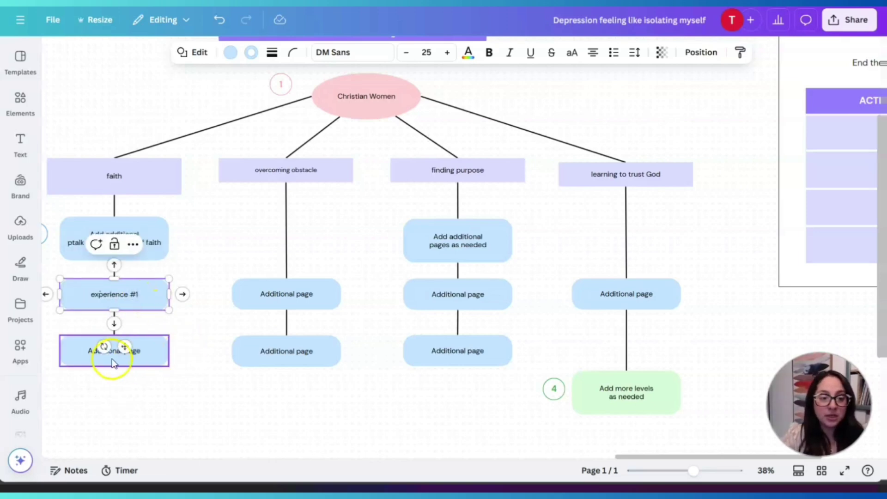
- Replace the text in the third blue box under "faith" with "experience #2"
{"action": "left_click", "coordinate": [138, 354]}
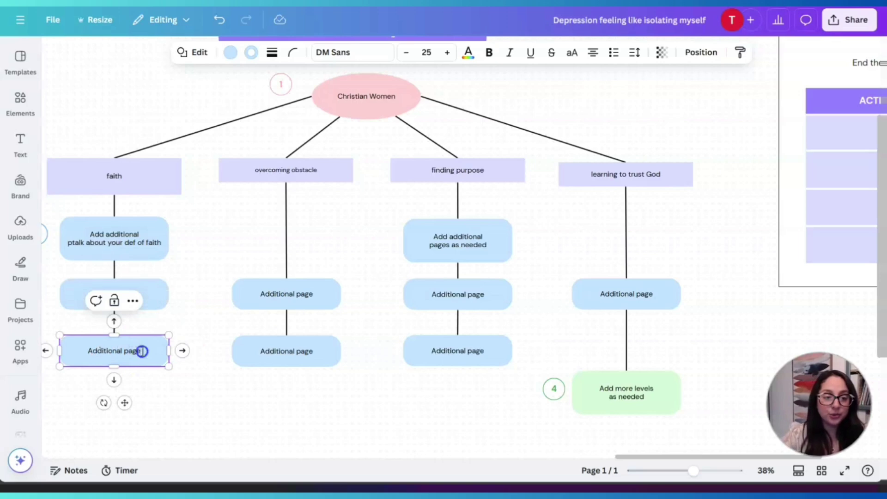
{"action": "type", "text": "experience #2"}
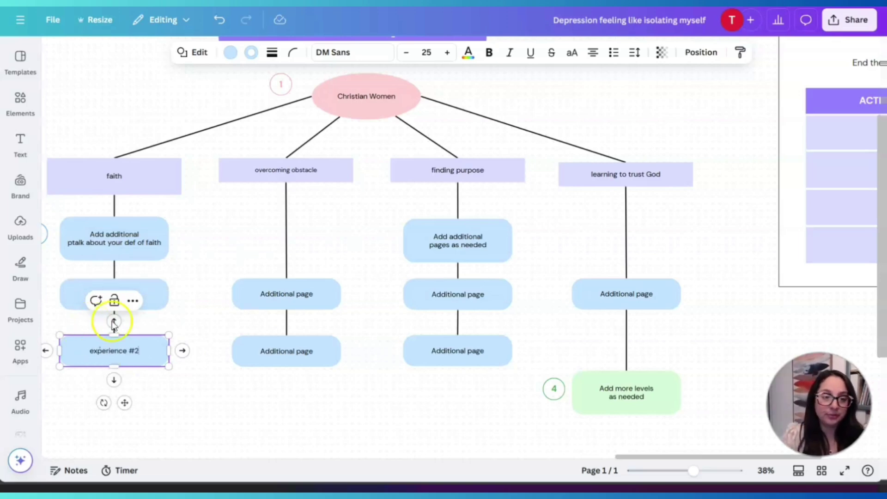
{"action": "left_click", "coordinate": [275, 306]}
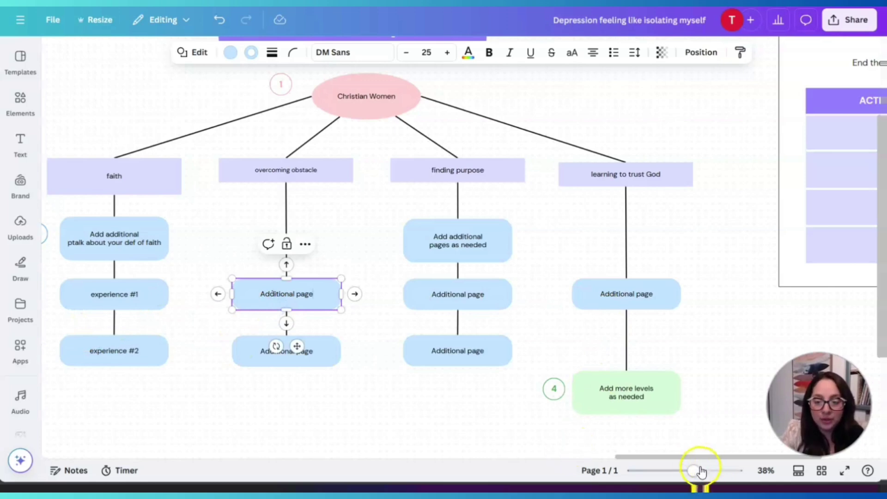
- Delete the Action Item column from the Next Steps table, and then remove the remaining Point Person table
{"action": "left_click_drag", "start_coordinate": [700, 472], "coordinate": [682, 471]}
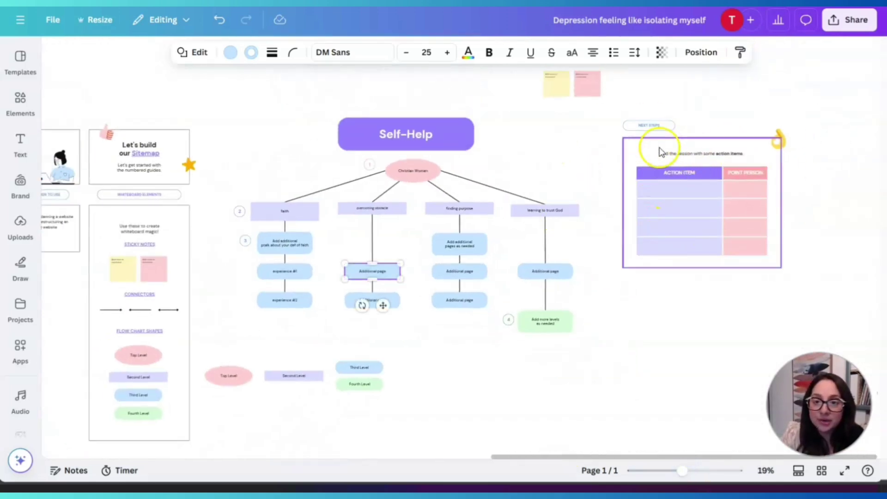
{"action": "left_click", "coordinate": [693, 224]}
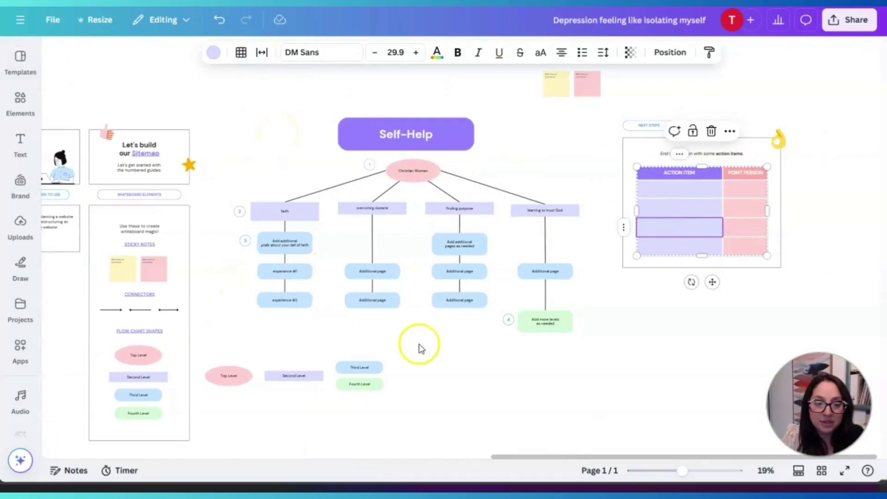
{"action": "left_click", "coordinate": [716, 132]}
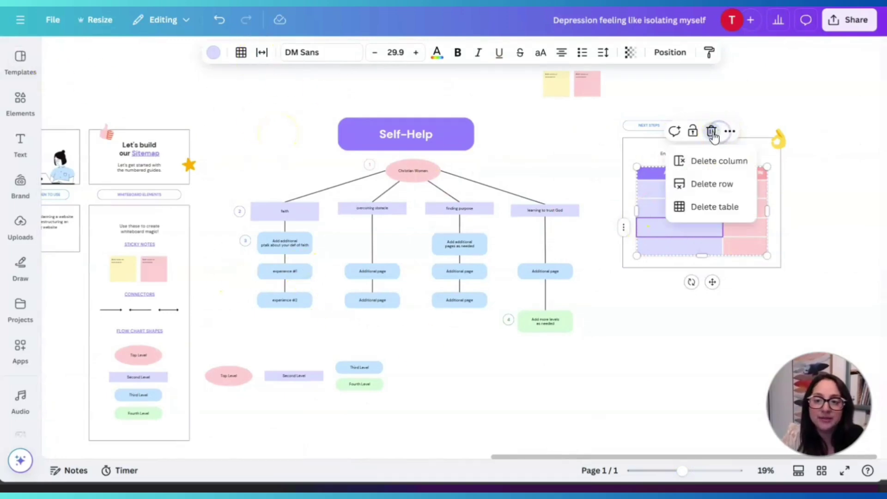
{"action": "left_click", "coordinate": [711, 133]}
{"action": "left_click", "coordinate": [730, 133]}
{"action": "left_click", "coordinate": [710, 133]}
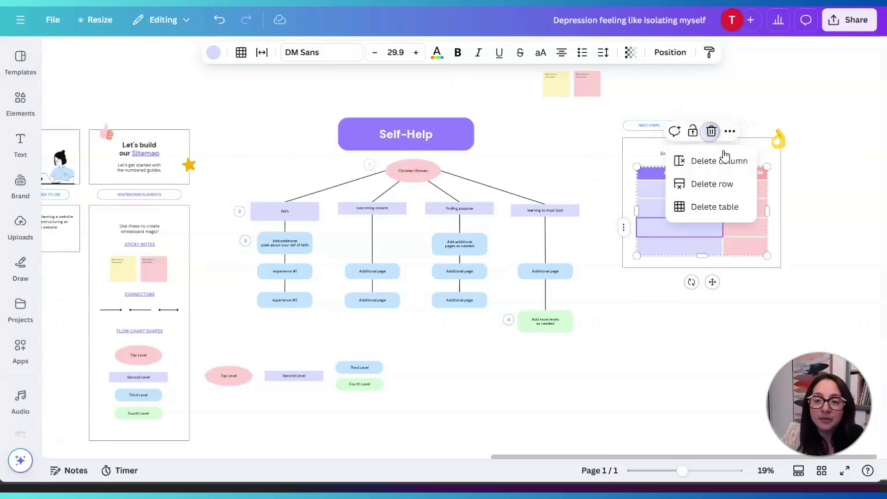
{"action": "left_click", "coordinate": [727, 163]}
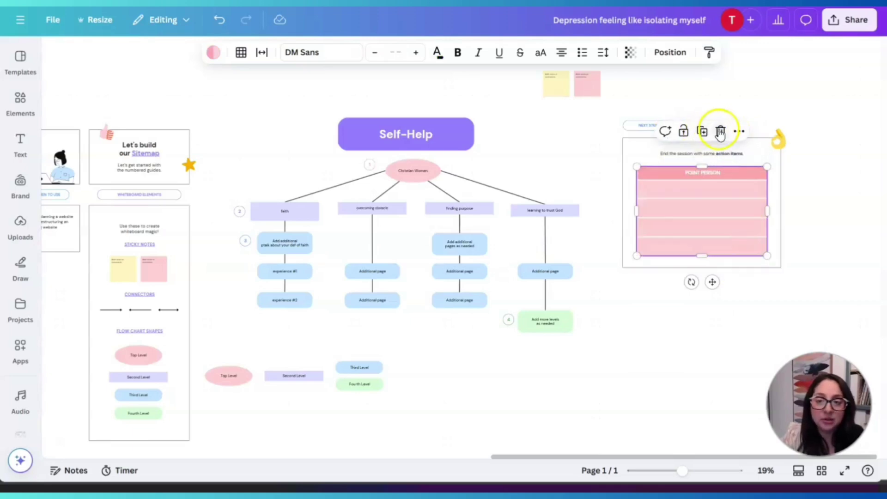
{"action": "left_click", "coordinate": [711, 131]}
- Delete the "End the session with some action items." text from the Next Steps frame
{"action": "left_click", "coordinate": [721, 153]}
{"action": "left_click", "coordinate": [723, 155]}
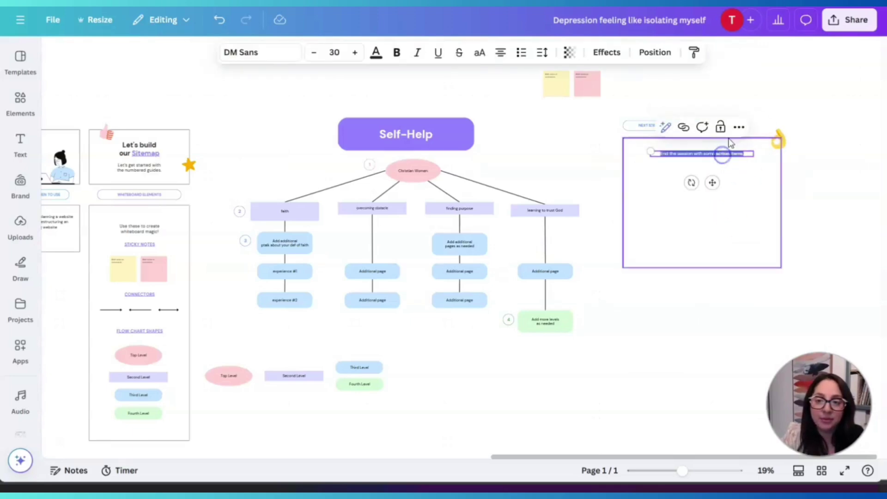
{"action": "key", "text": "BackSpace"}
- Delete the yellow hand graphic at the corner of the Next Steps frame
{"action": "left_click", "coordinate": [779, 140]}
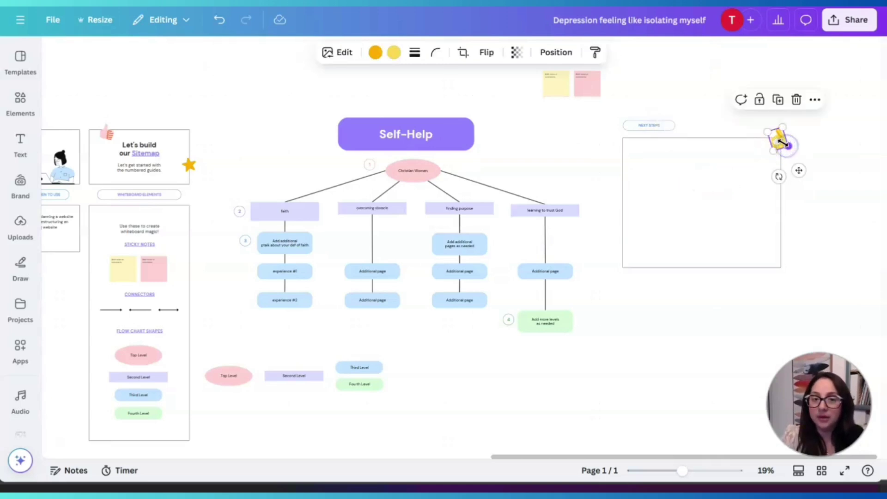
{"action": "left_click", "coordinate": [814, 99]}
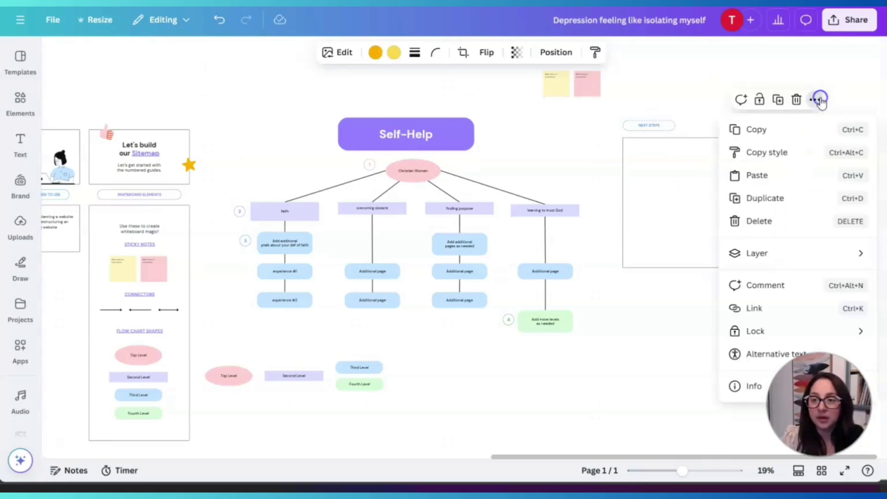
{"action": "left_click", "coordinate": [688, 303]}
{"action": "left_click", "coordinate": [780, 138]}
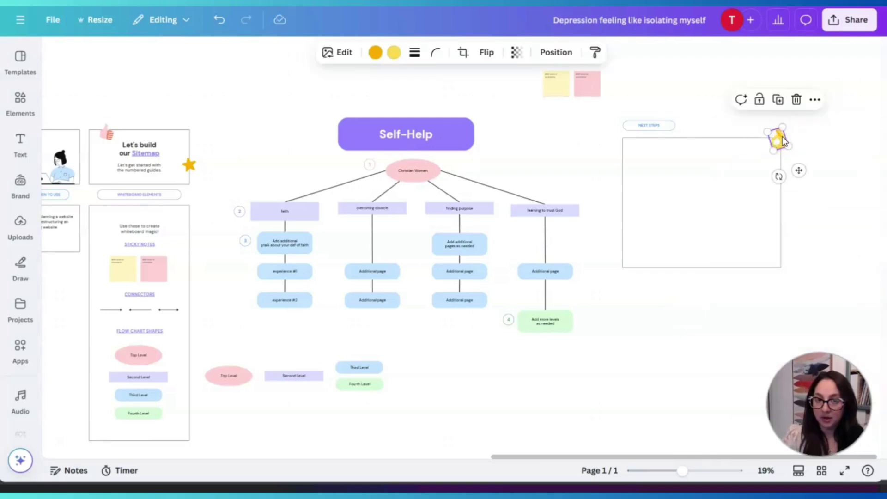
{"action": "key", "text": "Delete"}
- Delete the empty rectangular frame and the "Next Steps" label above it
{"action": "left_click", "coordinate": [758, 142]}
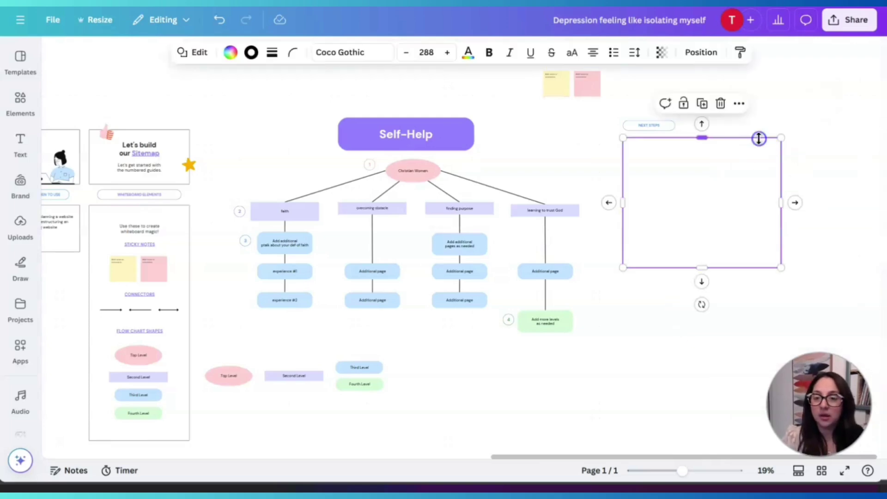
{"action": "key", "text": "Delete"}
{"action": "left_click", "coordinate": [630, 124]}
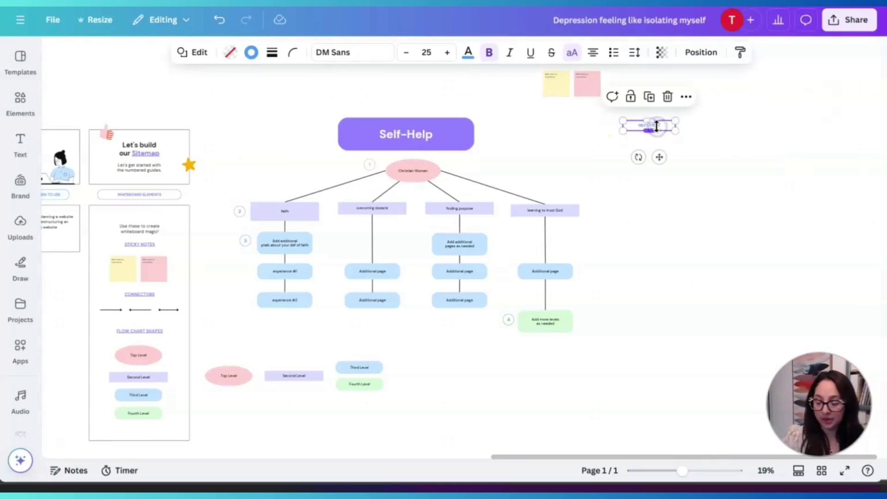
{"action": "key", "text": "Delete"}
- Examine the sitemap template's overview notes, whiteboard elements and flow chart shapes, as well as the Self-Help diagram
{"action": "mouse_move", "coordinate": [602, 456]}
{"action": "left_mouse_down"}
{"action": "mouse_move", "coordinate": [624, 451]}
{"action": "mouse_move", "coordinate": [618, 457]}
{"action": "left_mouse_up"}
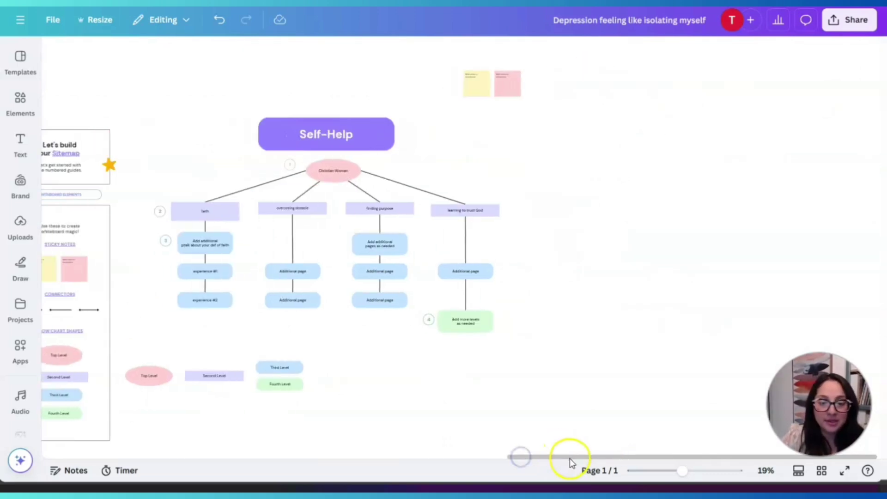
{"action": "left_click_drag", "start_coordinate": [570, 459], "coordinate": [480, 457]}
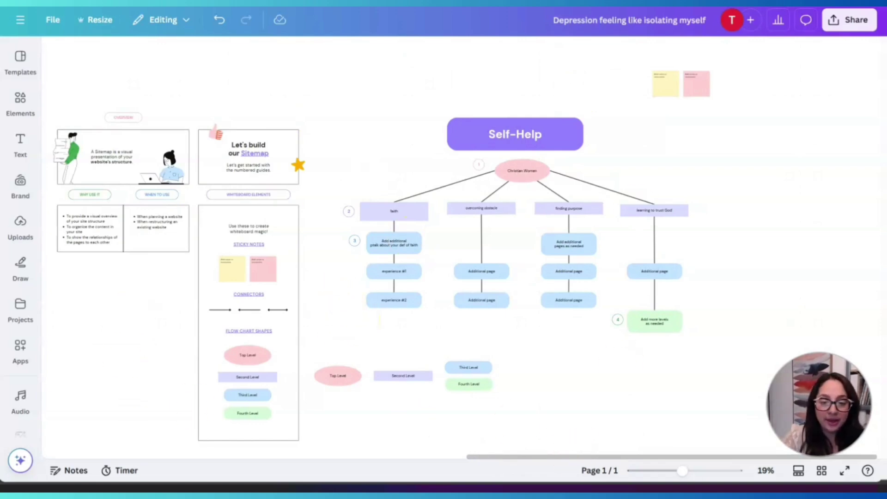
{"action": "left_click_drag", "start_coordinate": [682, 471], "coordinate": [572, 456]}
{"action": "scroll", "coordinate": [534, 370], "scroll_direction": "down", "scroll_amount": 2}
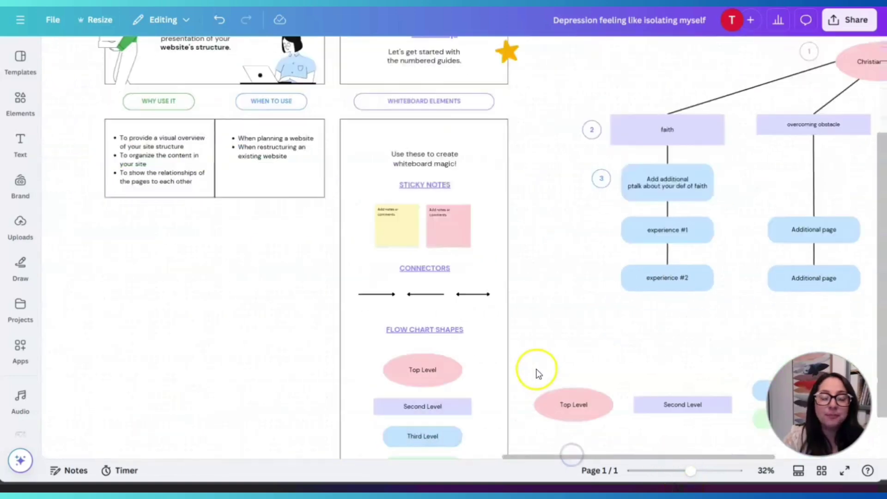
{"action": "scroll", "coordinate": [534, 370], "scroll_direction": "up", "scroll_amount": 2}
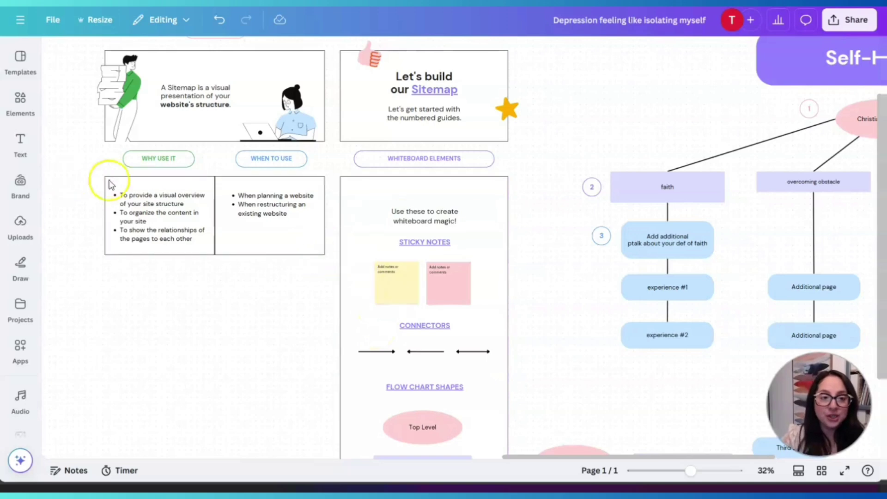
{"action": "scroll", "coordinate": [396, 224], "scroll_direction": "down", "scroll_amount": 2}
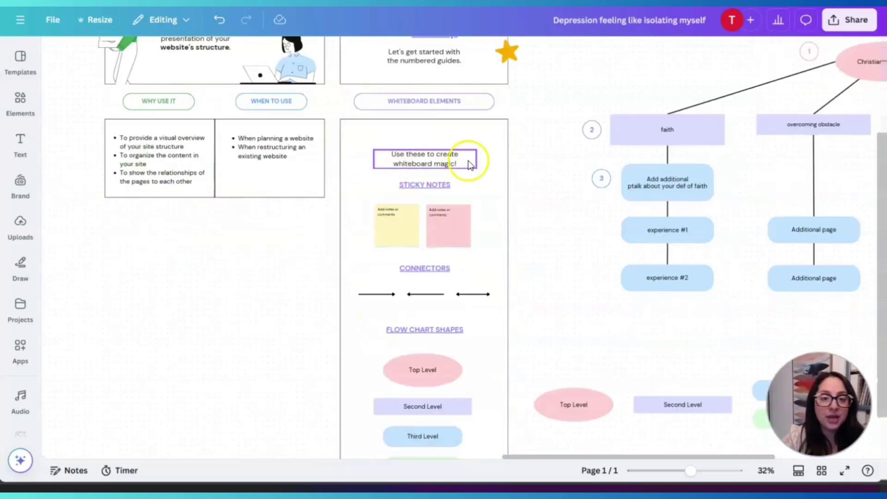
{"action": "scroll", "coordinate": [473, 209], "scroll_direction": "down", "scroll_amount": 2}
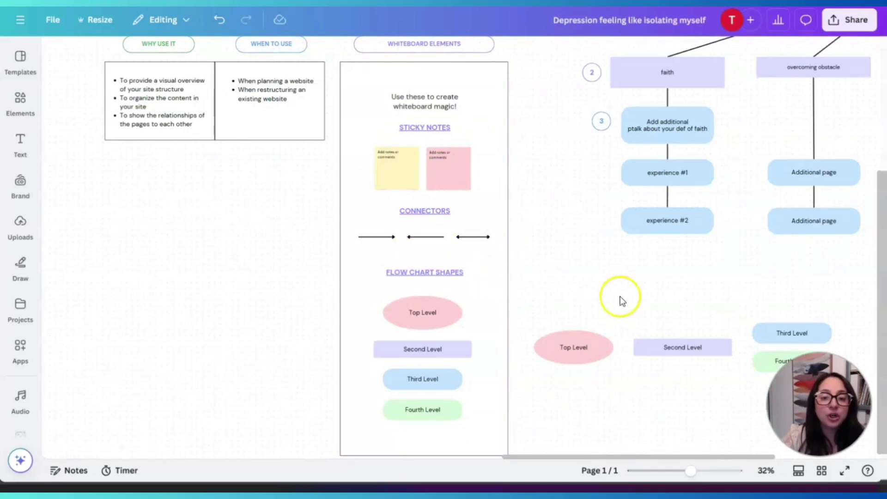
{"action": "scroll", "coordinate": [632, 384], "scroll_direction": "down", "scroll_amount": 2}
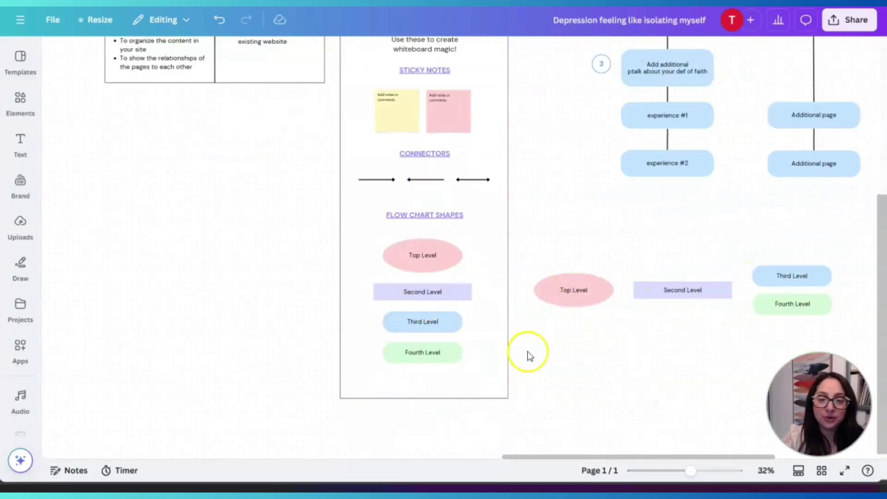
{"action": "scroll", "coordinate": [507, 389], "scroll_direction": "up", "scroll_amount": 4}
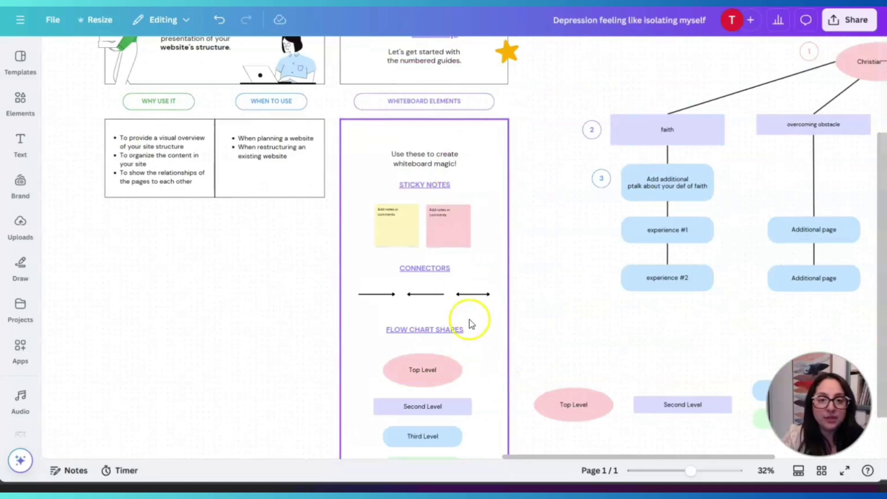
{"action": "scroll", "coordinate": [462, 346], "scroll_direction": "down", "scroll_amount": 4}
{"action": "scroll", "coordinate": [457, 370], "scroll_direction": "up", "scroll_amount": 6}
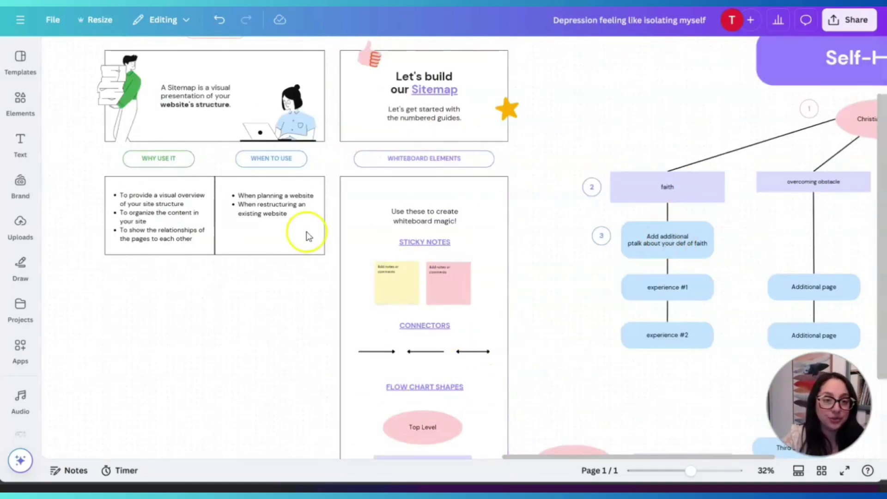
{"action": "left_click_drag", "start_coordinate": [572, 458], "coordinate": [744, 457]}
{"action": "left_click_drag", "start_coordinate": [694, 473], "coordinate": [688, 472]}
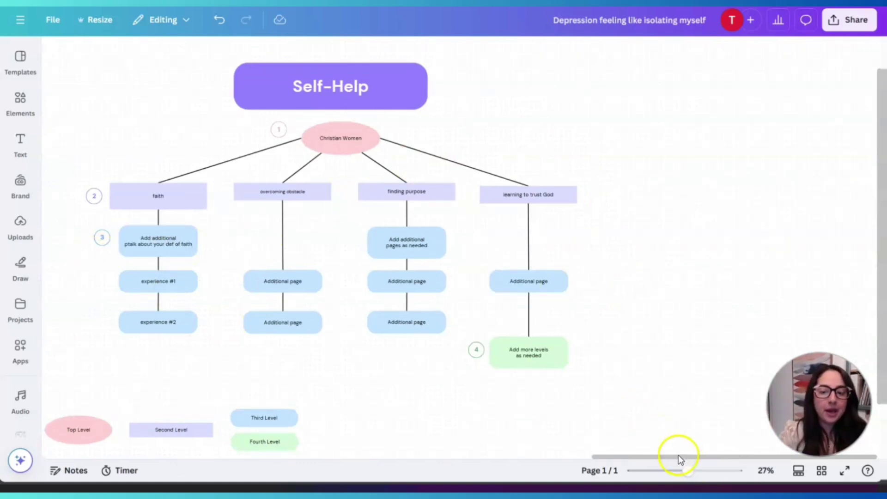
{"action": "scroll", "coordinate": [653, 455], "scroll_direction": "left", "scroll_amount": 5}
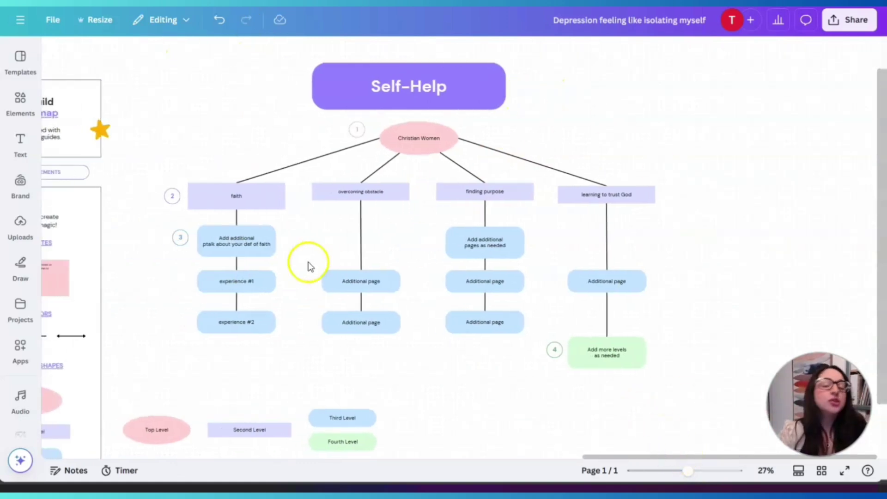
- Search the elements library for "faith" and show all matching graphics
{"action": "left_click", "coordinate": [20, 57]}
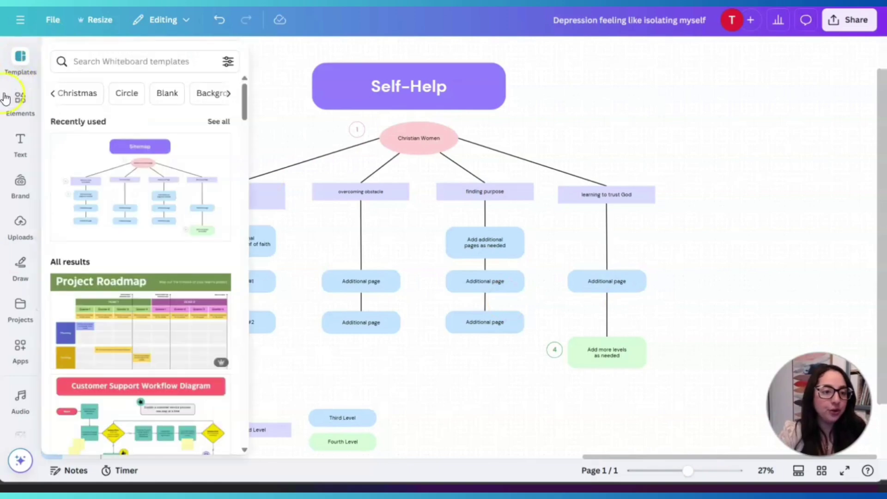
{"action": "left_click", "coordinate": [20, 100]}
{"action": "left_click", "coordinate": [104, 51]}
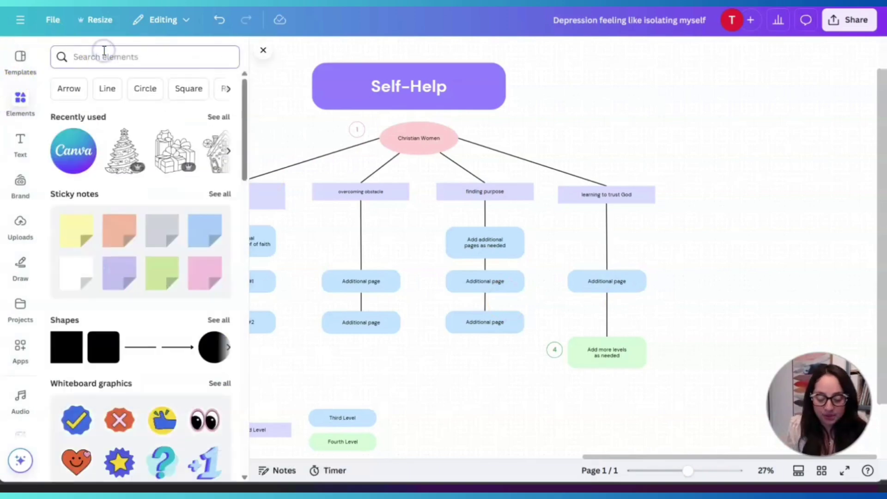
{"action": "type", "text": "faith"}
{"action": "key", "text": "Return"}
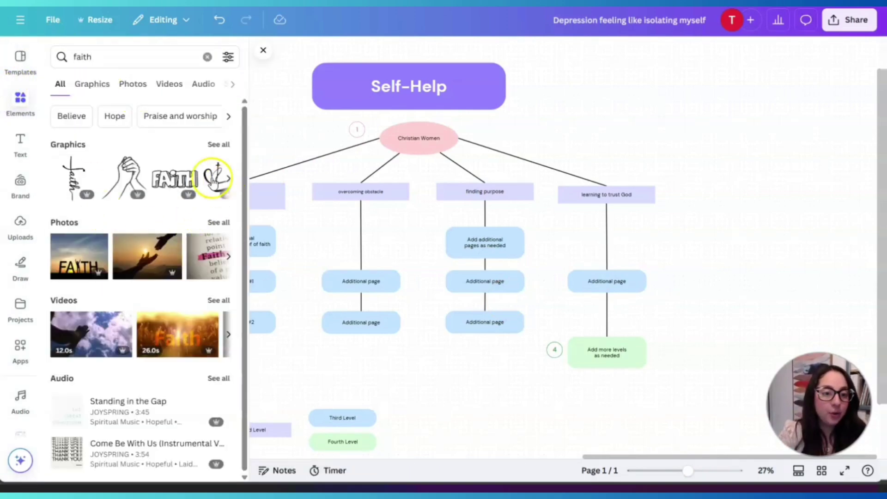
{"action": "left_click", "coordinate": [218, 144]}
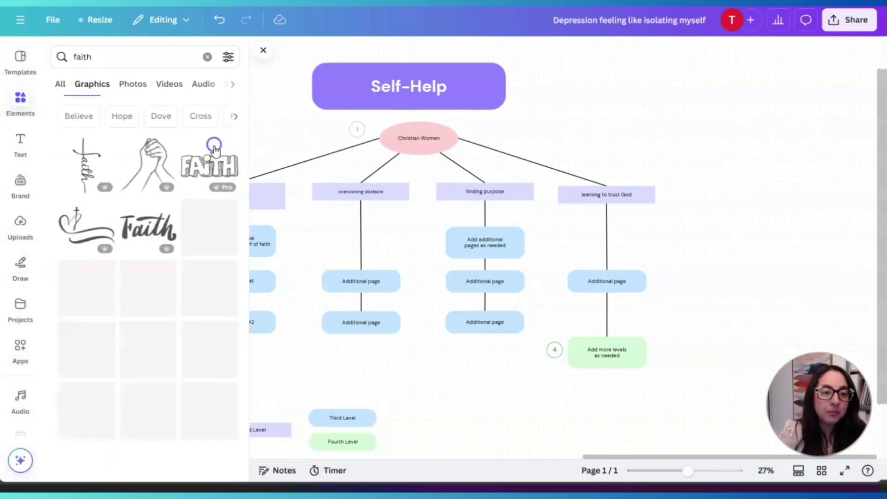
- Add the clasped hands graphic beside the Self-Help title and the outlined "FAITH" lettering below the hands
{"action": "left_click", "coordinate": [132, 179]}
{"action": "left_click_drag", "start_coordinate": [462, 240], "coordinate": [701, 166]}
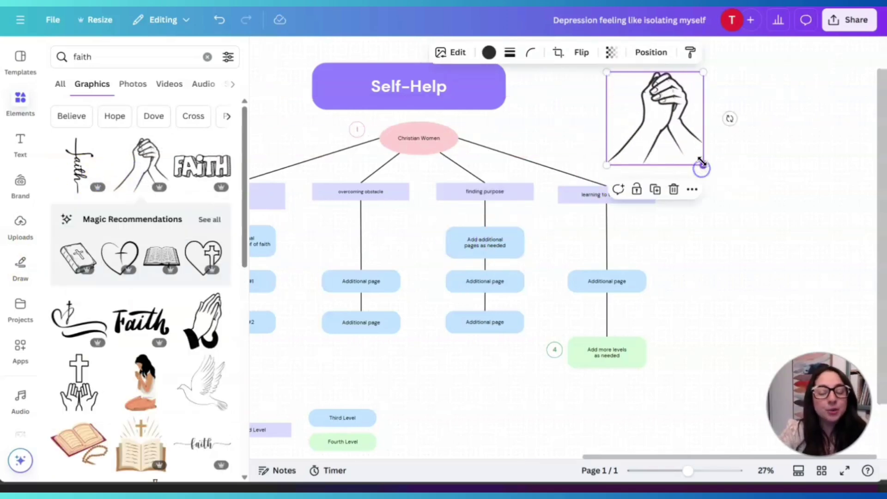
{"action": "left_click", "coordinate": [206, 172]}
{"action": "left_click_drag", "start_coordinate": [453, 247], "coordinate": [841, 116]}
{"action": "left_click_drag", "start_coordinate": [787, 136], "coordinate": [760, 192]}
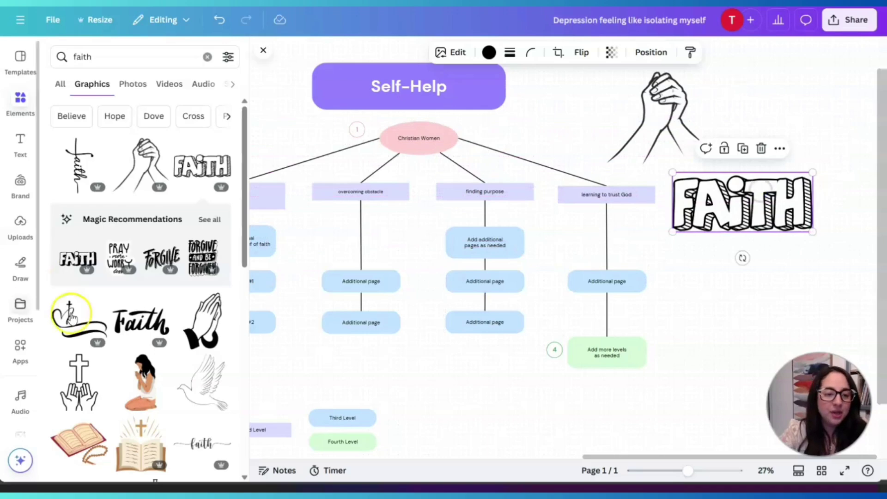
- Add the round "Faith and Hope" graphic and place it below the "FAITH" lettering
{"action": "scroll", "coordinate": [203, 360], "scroll_direction": "down", "scroll_amount": 10}
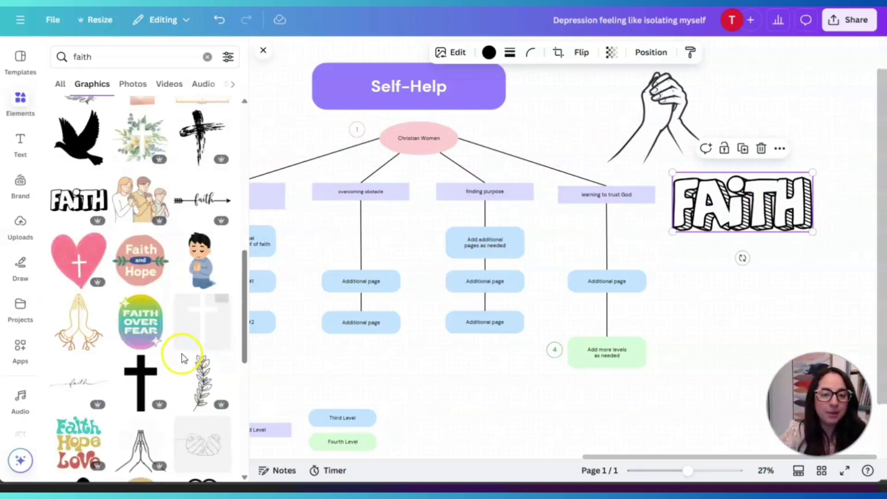
{"action": "left_click", "coordinate": [141, 262]}
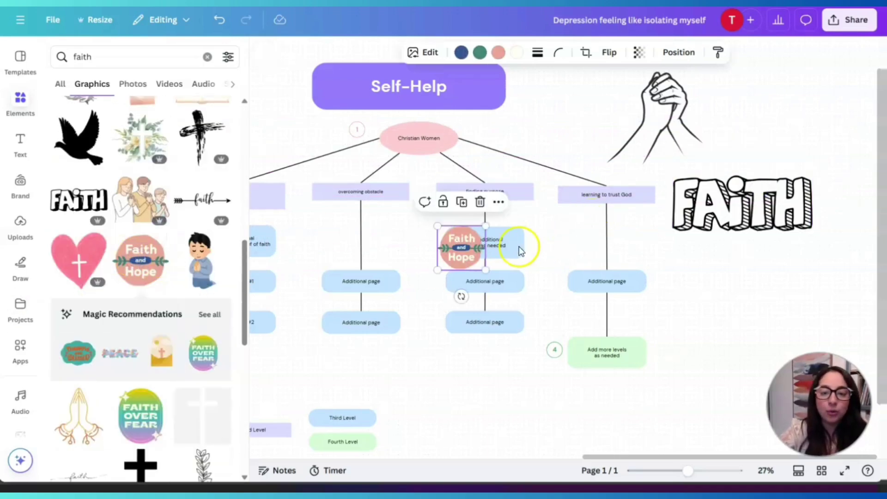
{"action": "left_click_drag", "start_coordinate": [456, 240], "coordinate": [723, 268]}
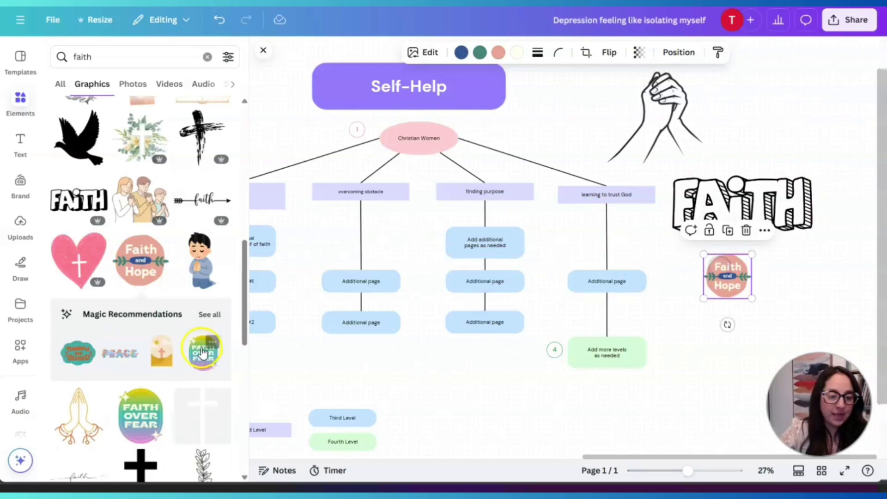
- Add the "Faith Over Fear" graphic and place it next to the "Faith and Hope" graphic
{"action": "scroll", "coordinate": [159, 356], "scroll_direction": "down", "scroll_amount": 2}
{"action": "left_click", "coordinate": [158, 356]}
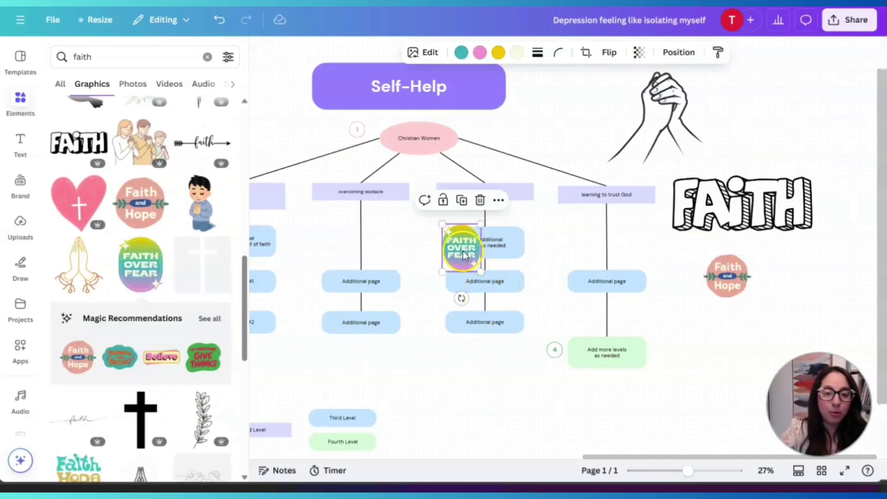
{"action": "left_click_drag", "start_coordinate": [463, 254], "coordinate": [795, 300]}
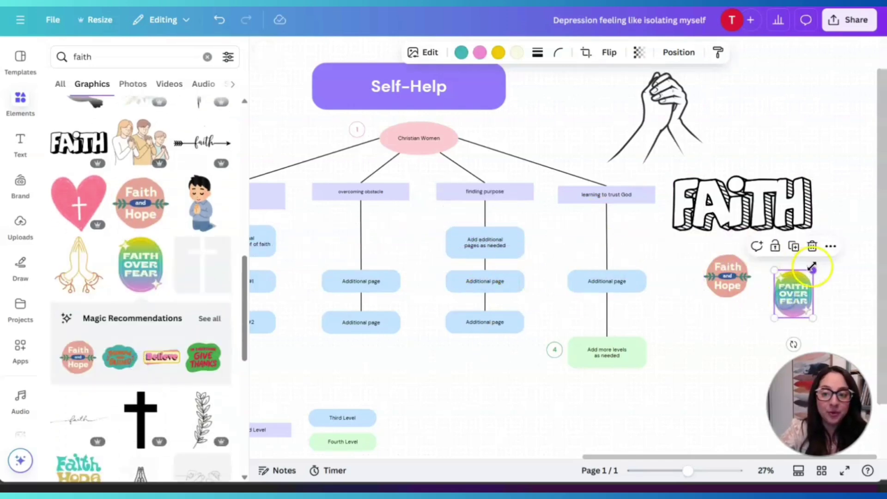
{"action": "left_click_drag", "start_coordinate": [811, 267], "coordinate": [827, 278]}
{"action": "left_click_drag", "start_coordinate": [586, 457], "coordinate": [539, 461]}
{"action": "left_click", "coordinate": [370, 328]}
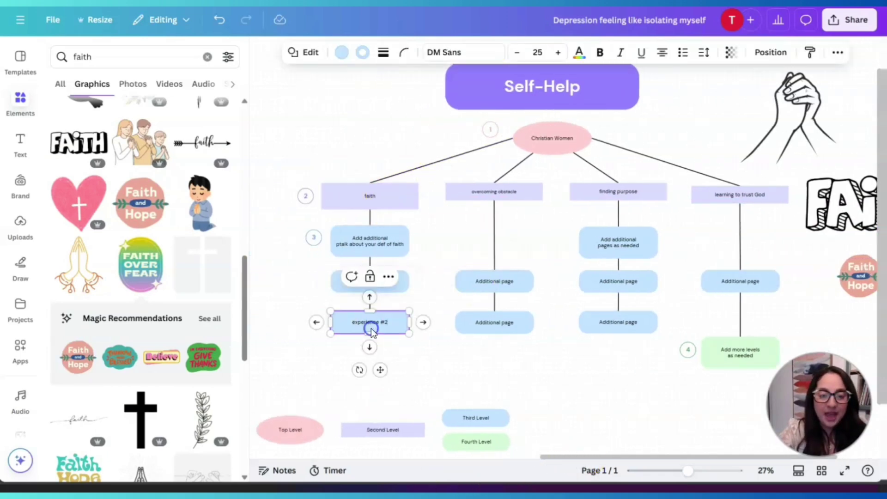
{"action": "left_click", "coordinate": [374, 301]}
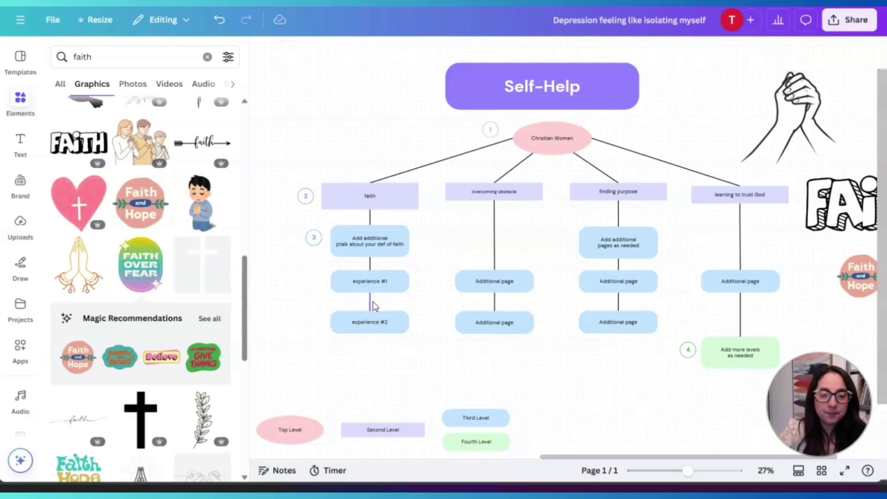
- Duplicate the "experience #2" box in the faith column and place the copy directly below it
{"action": "left_click", "coordinate": [373, 301]}
{"action": "left_click", "coordinate": [392, 326]}
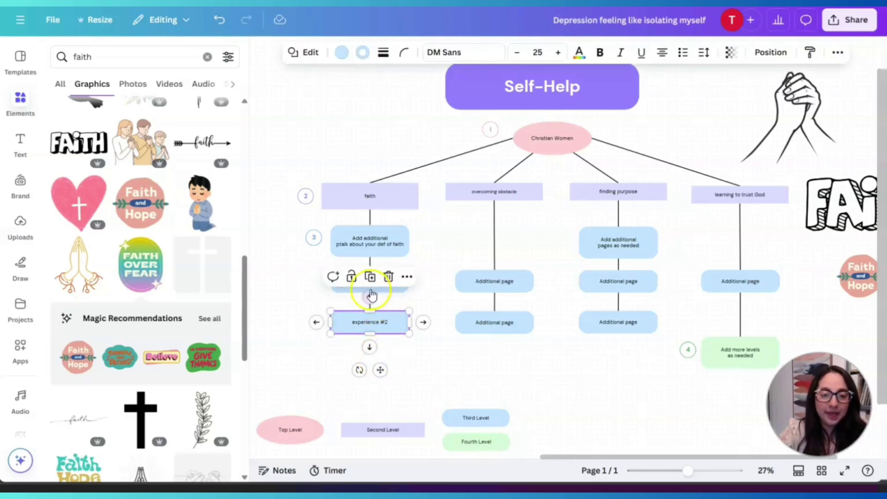
{"action": "left_click_drag", "start_coordinate": [389, 315], "coordinate": [397, 355]}
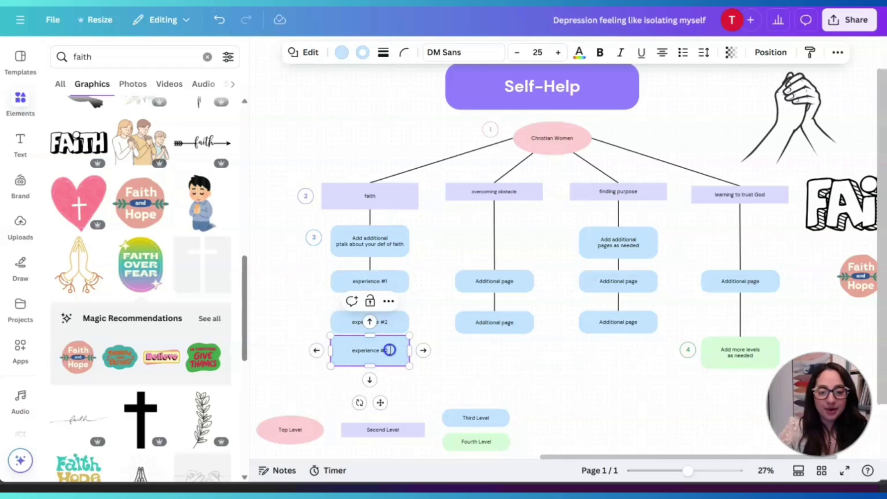
- Replace the text of the duplicated box below "experience #2" with "talk about something you fear"
{"action": "double_click", "coordinate": [344, 349]}
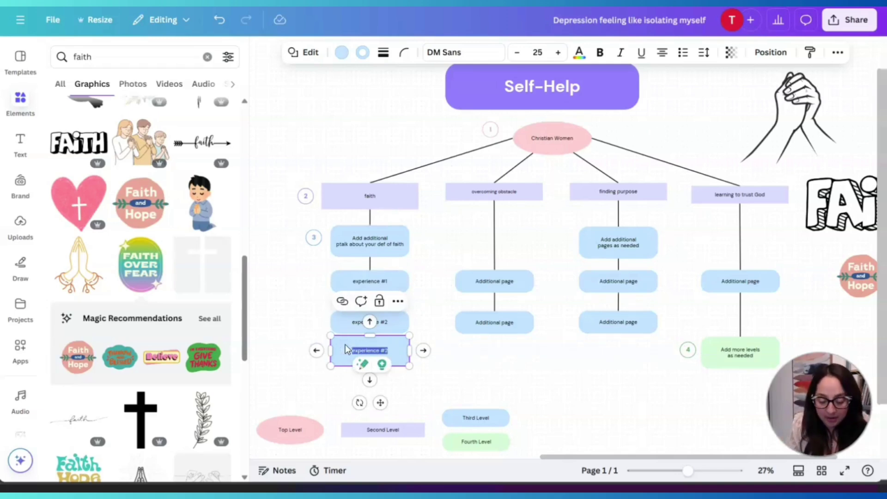
{"action": "type", "text": "talk ab"}
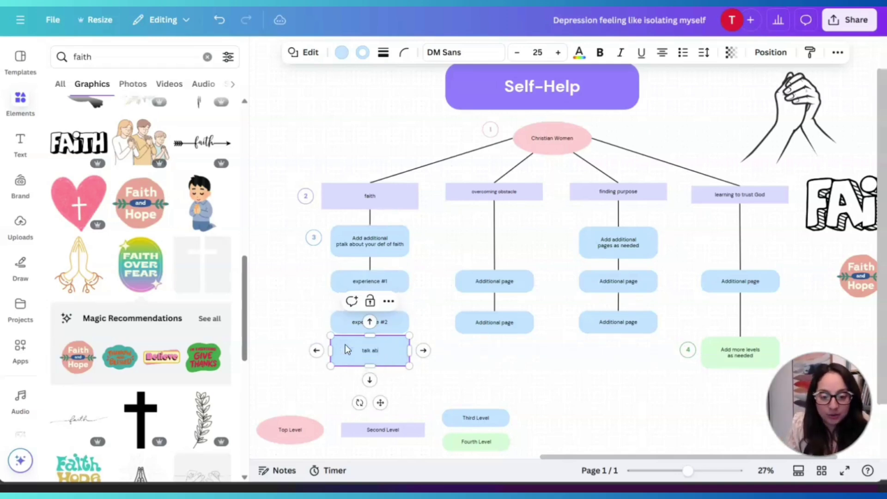
{"action": "type", "text": "out"}
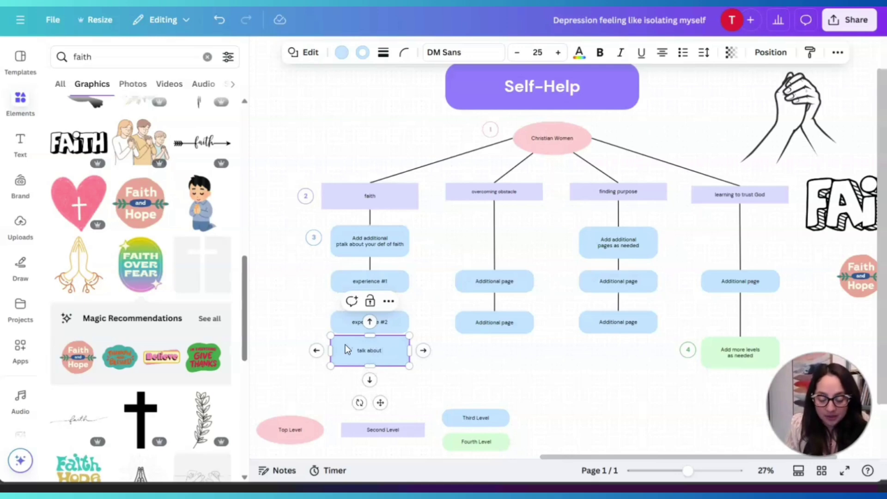
{"action": "type", "text": " something your"}
{"action": "key", "text": "BackSpace"}
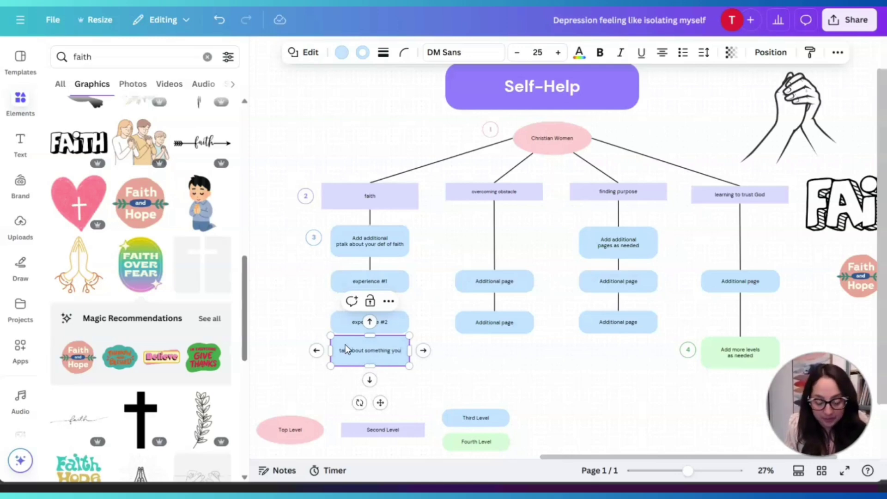
{"action": "type", "text": "fear"}
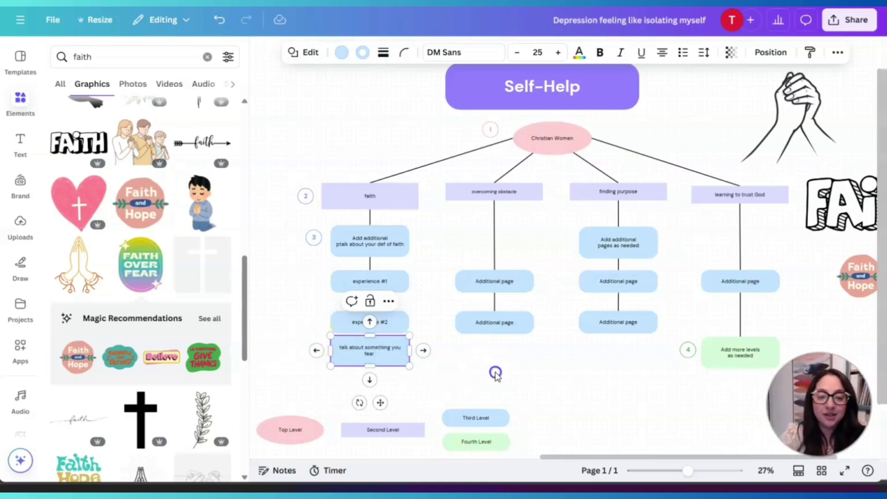
{"action": "left_click", "coordinate": [439, 370]}
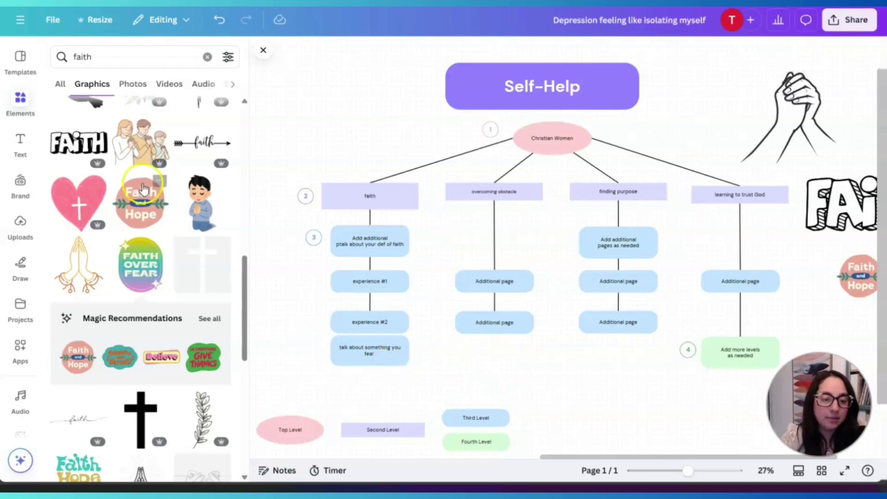
- Add the "Faith Hope Love" graphic from the faith results and place it just left of the Self-Help title
{"action": "scroll", "coordinate": [106, 252], "scroll_direction": "down", "scroll_amount": 6}
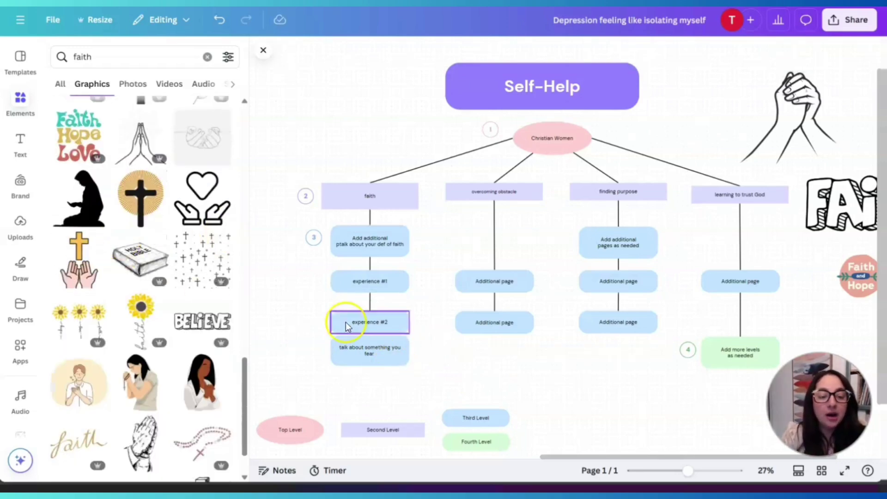
{"action": "scroll", "coordinate": [148, 300], "scroll_direction": "down", "scroll_amount": 1}
{"action": "scroll", "coordinate": [151, 319], "scroll_direction": "up", "scroll_amount": 4}
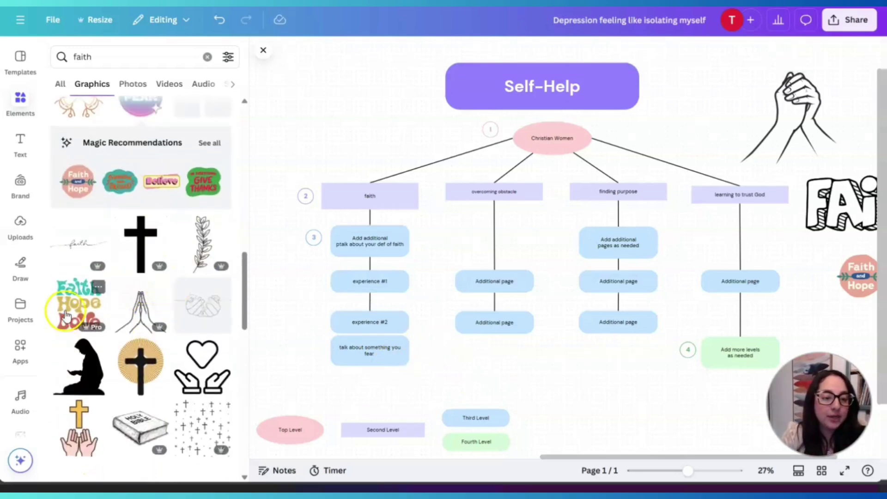
{"action": "left_click_drag", "start_coordinate": [60, 301], "coordinate": [463, 234]}
{"action": "key", "text": "Delete"}
{"action": "left_click", "coordinate": [270, 196]}
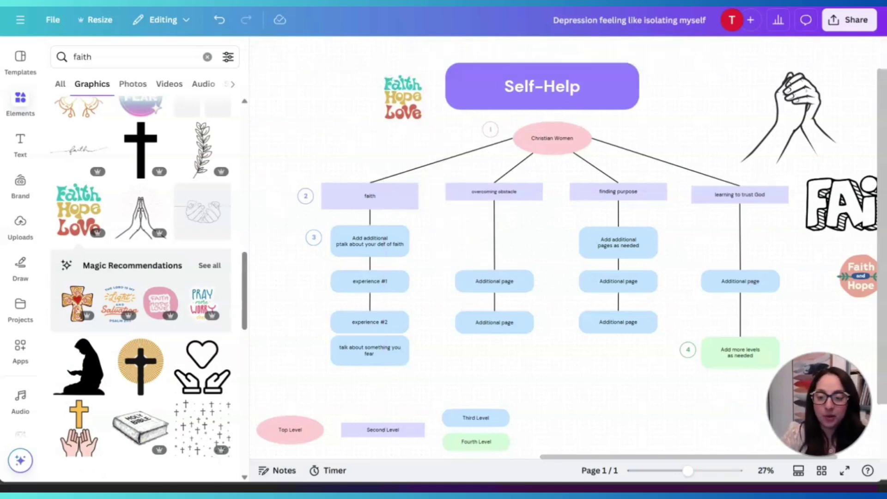
- Move the "Faith Over Fear" graphic slightly lower, clear of the outlined "FAITH" lettering
{"action": "left_click_drag", "start_coordinate": [682, 477], "coordinate": [673, 477]}
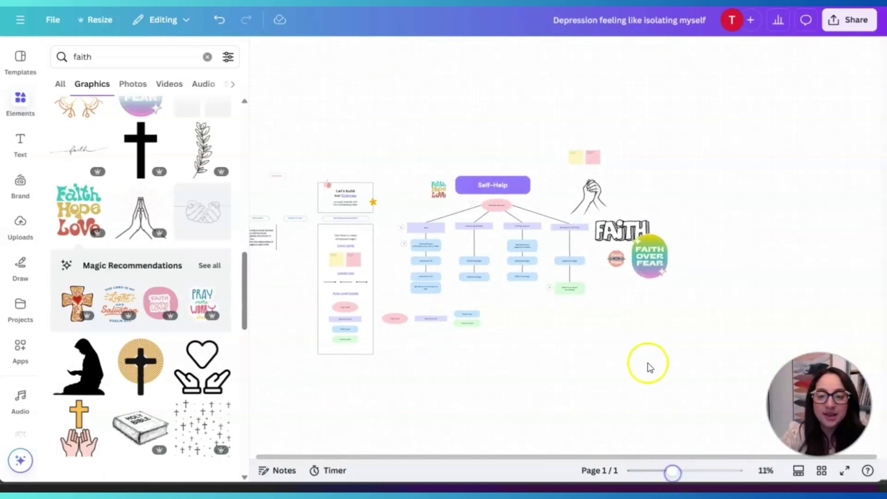
{"action": "left_click_drag", "start_coordinate": [649, 257], "coordinate": [649, 266]}
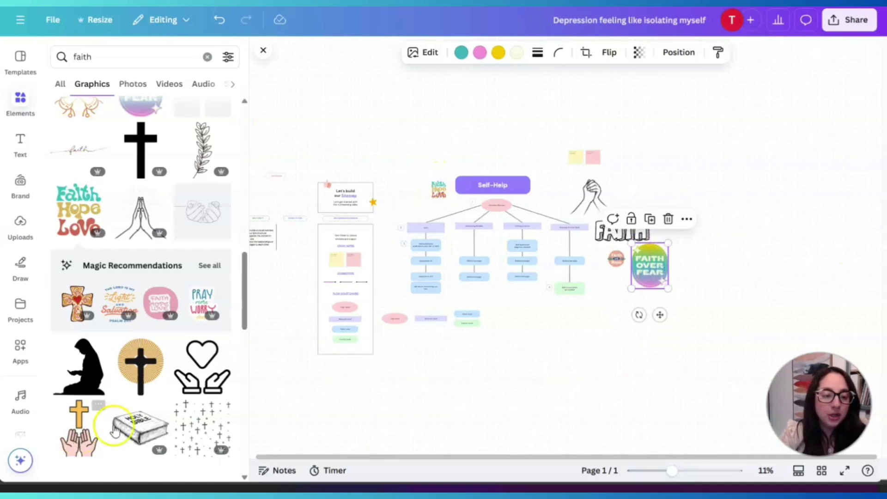
{"action": "scroll", "coordinate": [208, 418], "scroll_direction": "down", "scroll_amount": 6}
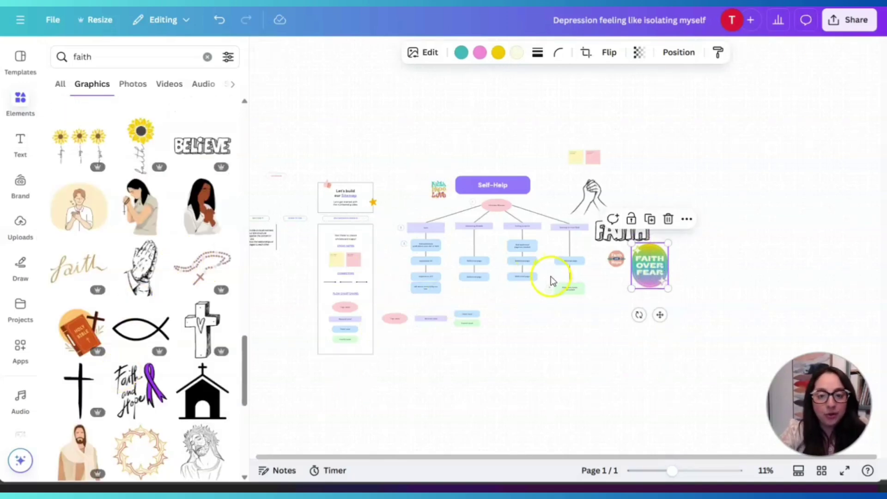
{"action": "left_click", "coordinate": [550, 278]}
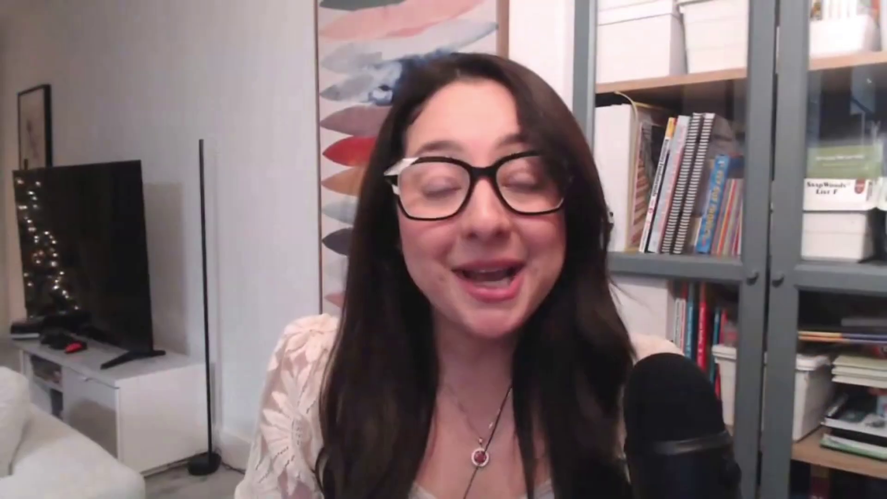